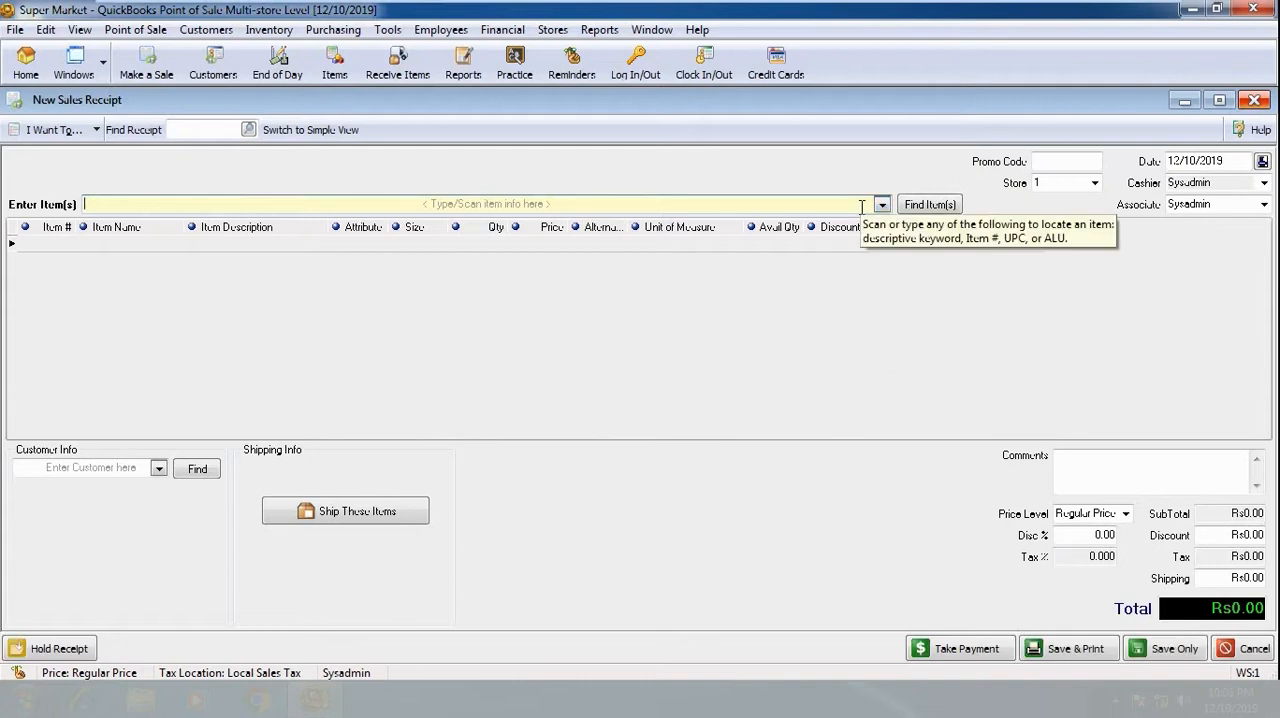
- Add LAYS CHIPS and the 400 ML HEAD & SHOULDER shampoo to the new sales receipt
{"action": "type", "text": "lay"}
{"action": "key", "text": "Down"}
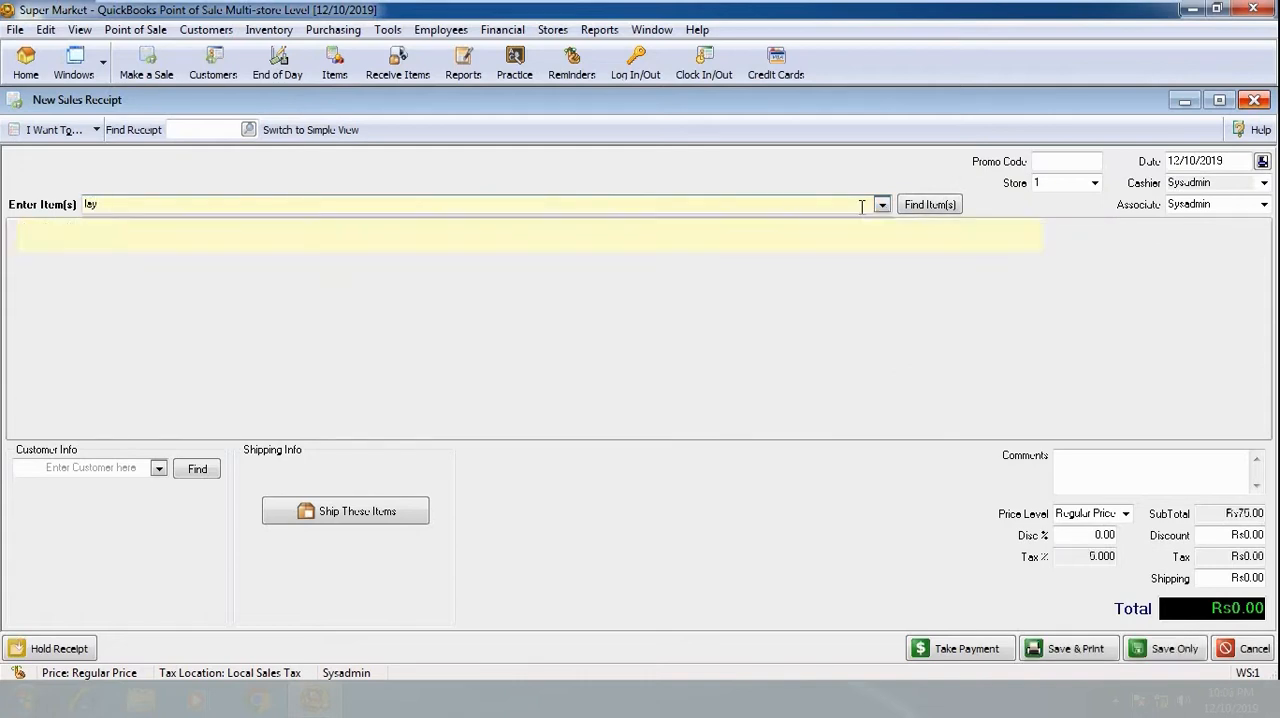
{"action": "key", "text": "Return"}
{"action": "type", "text": "head"}
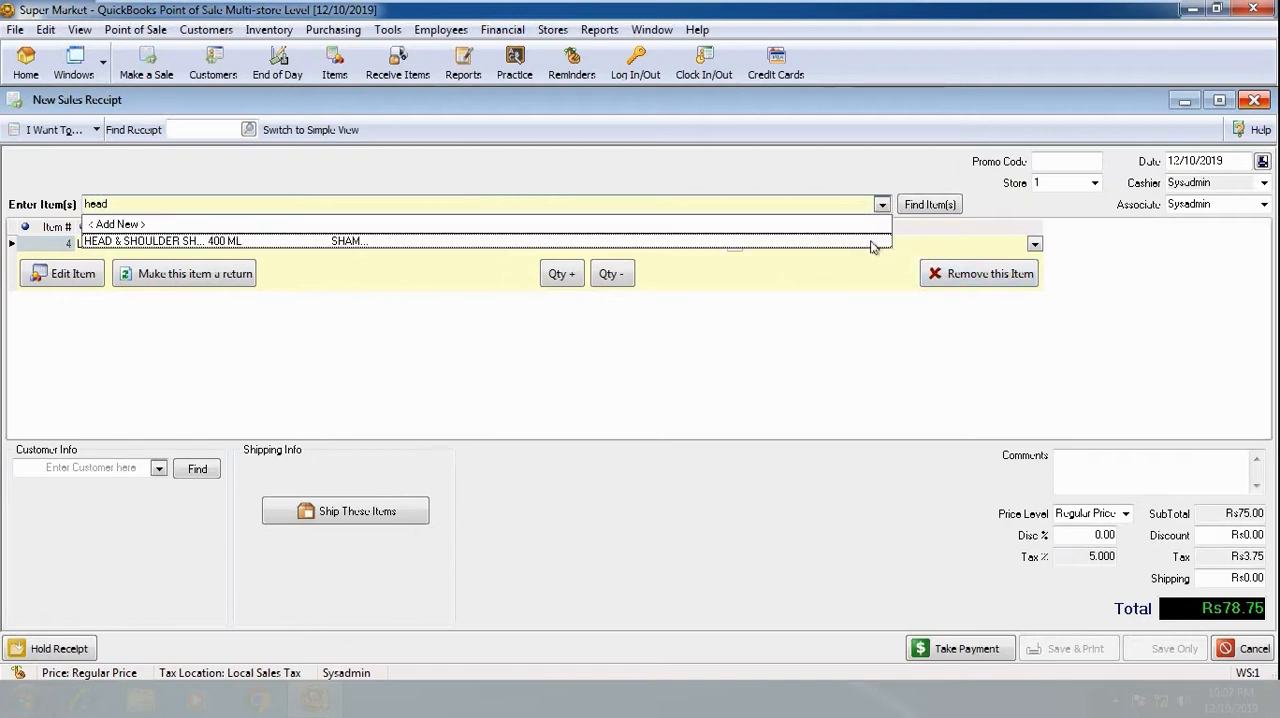
{"action": "left_click", "coordinate": [872, 242]}
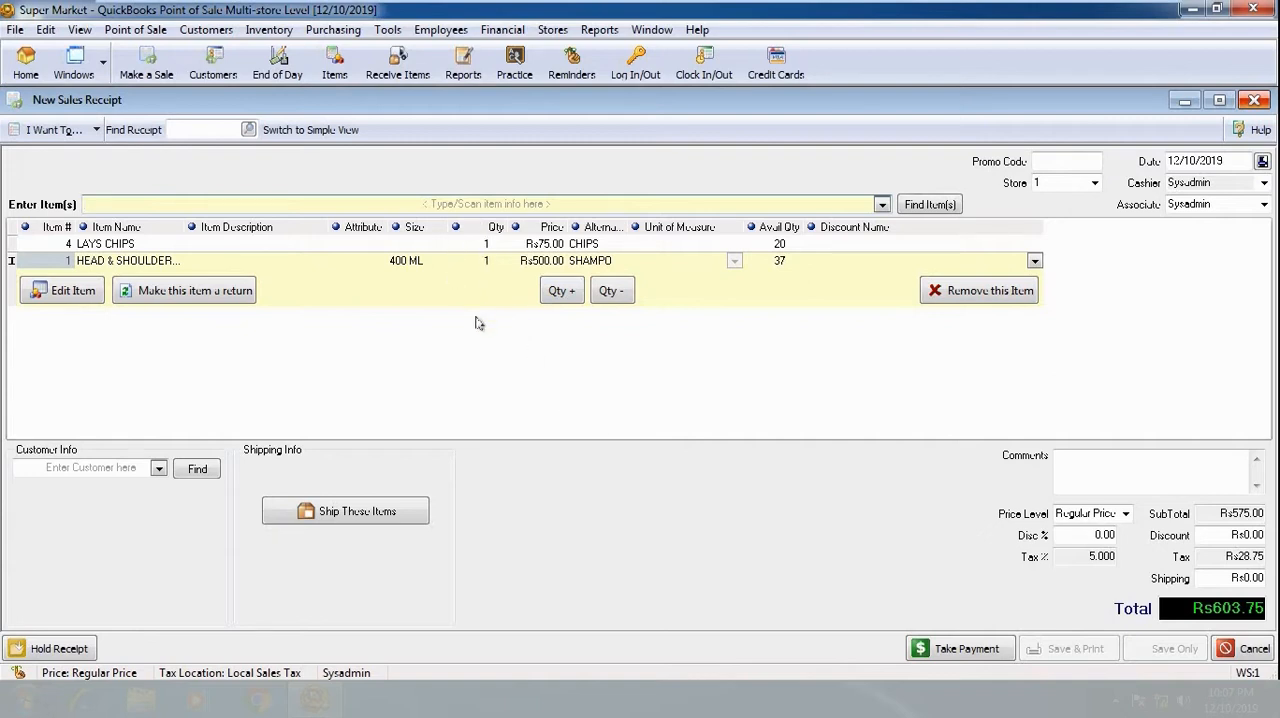
{"action": "left_click", "coordinate": [497, 243]}
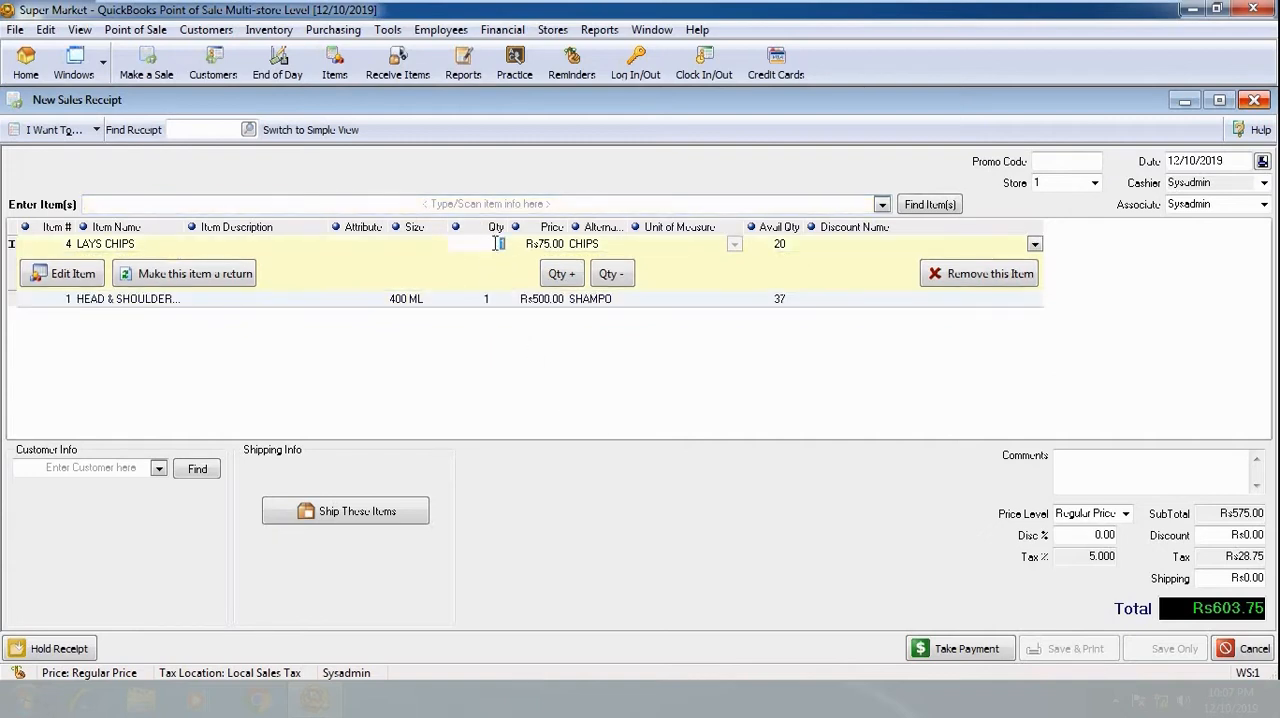
{"action": "left_click", "coordinate": [489, 299]}
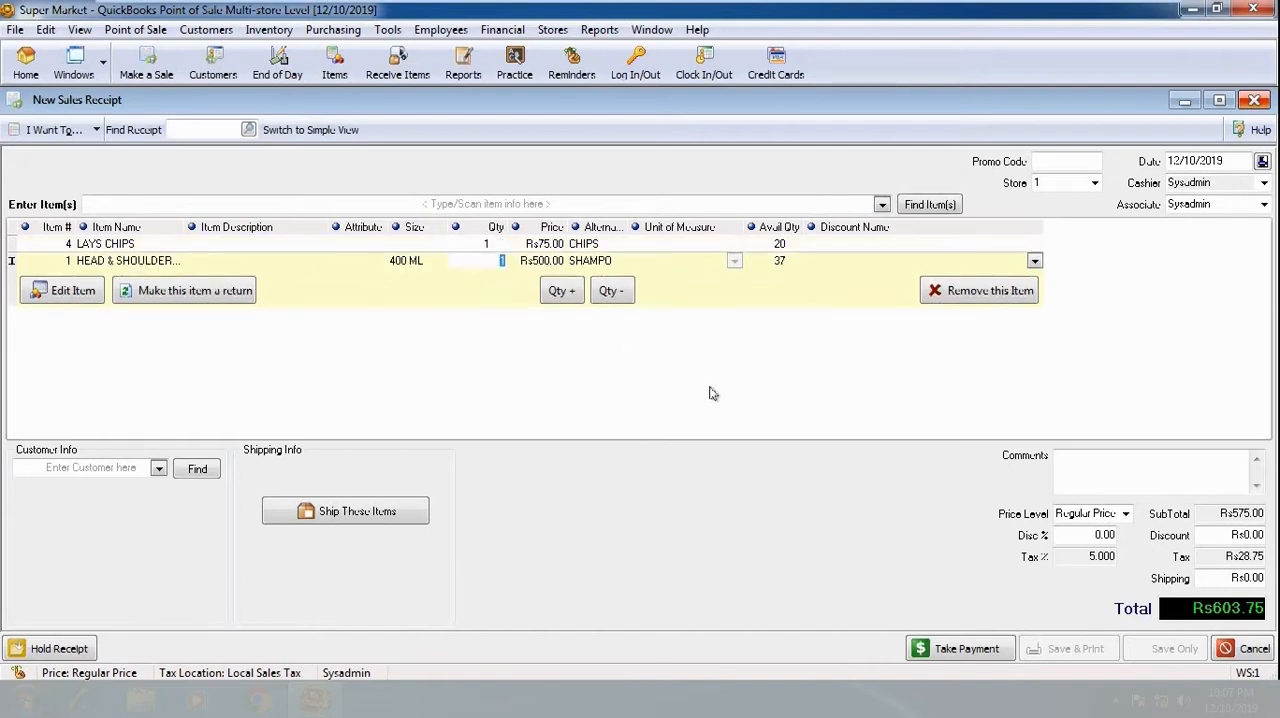
{"action": "left_click", "coordinate": [1090, 474]}
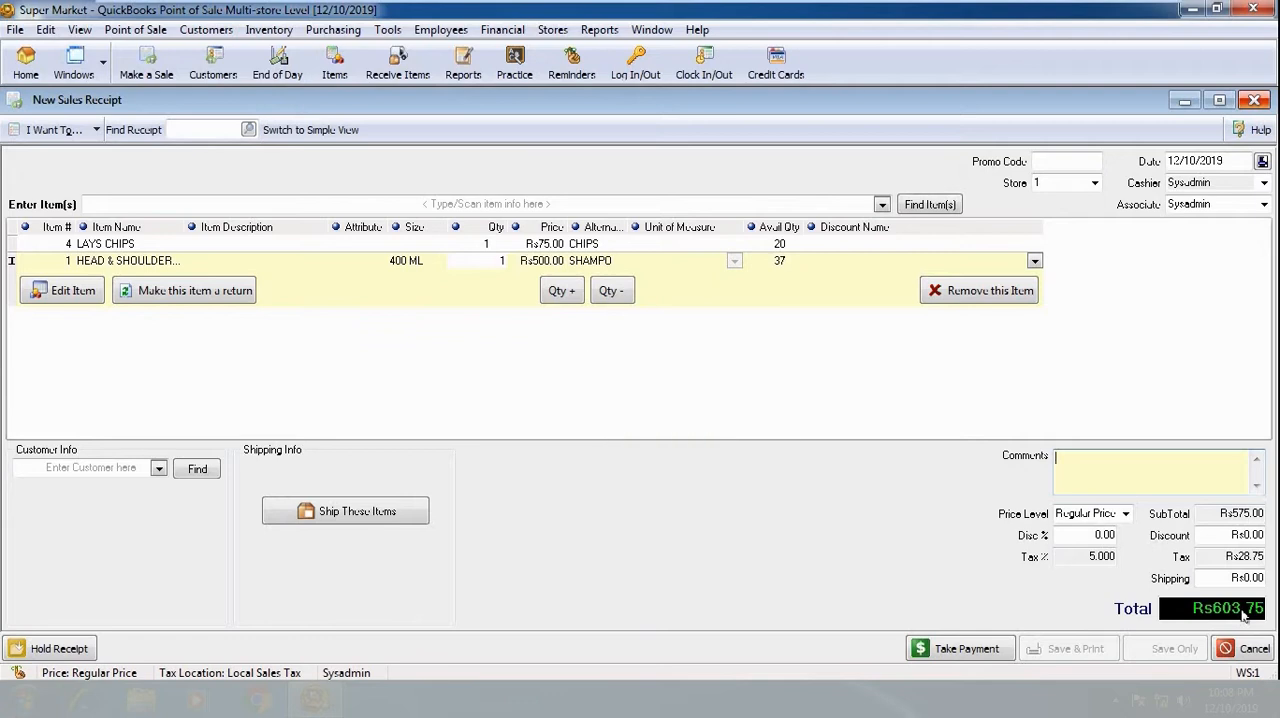
- Take a cash payment of Rs610 for the receipt and accept the change amount
{"action": "left_click", "coordinate": [966, 649]}
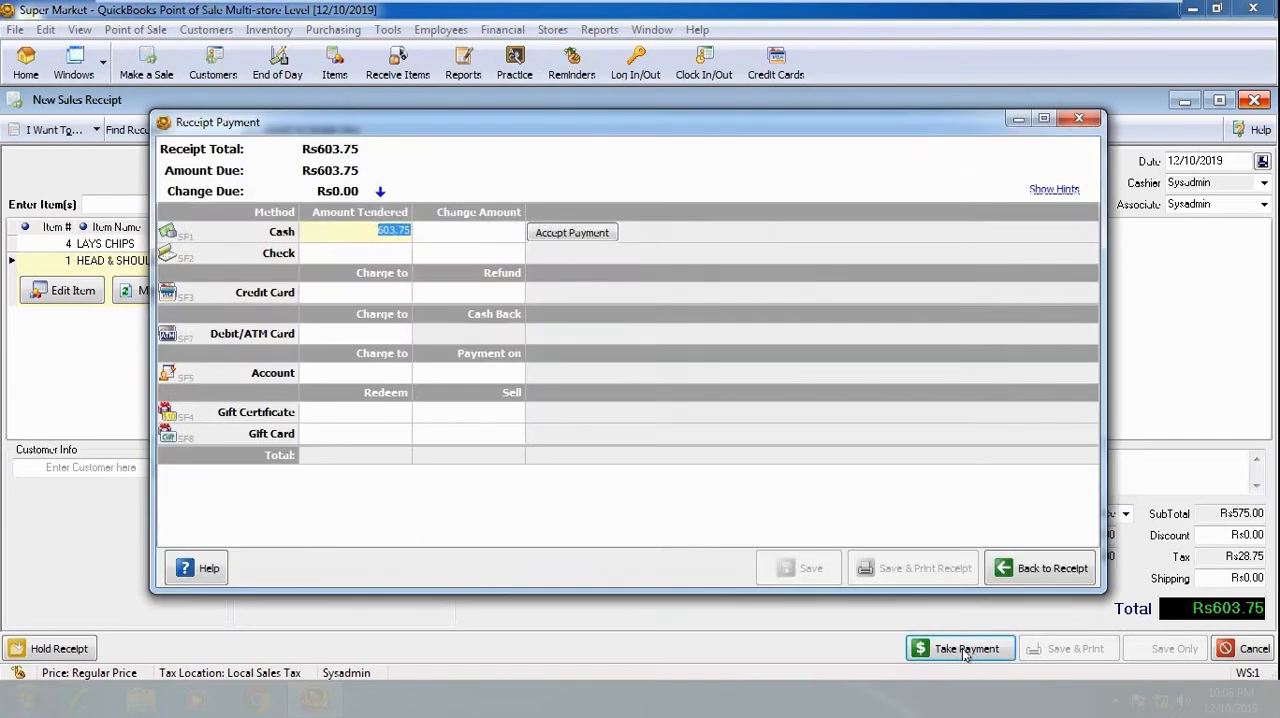
{"action": "left_click", "coordinate": [384, 230]}
{"action": "left_click_drag", "start_coordinate": [346, 230], "coordinate": [418, 233]}
{"action": "type", "text": "610"}
{"action": "left_click", "coordinate": [383, 229]}
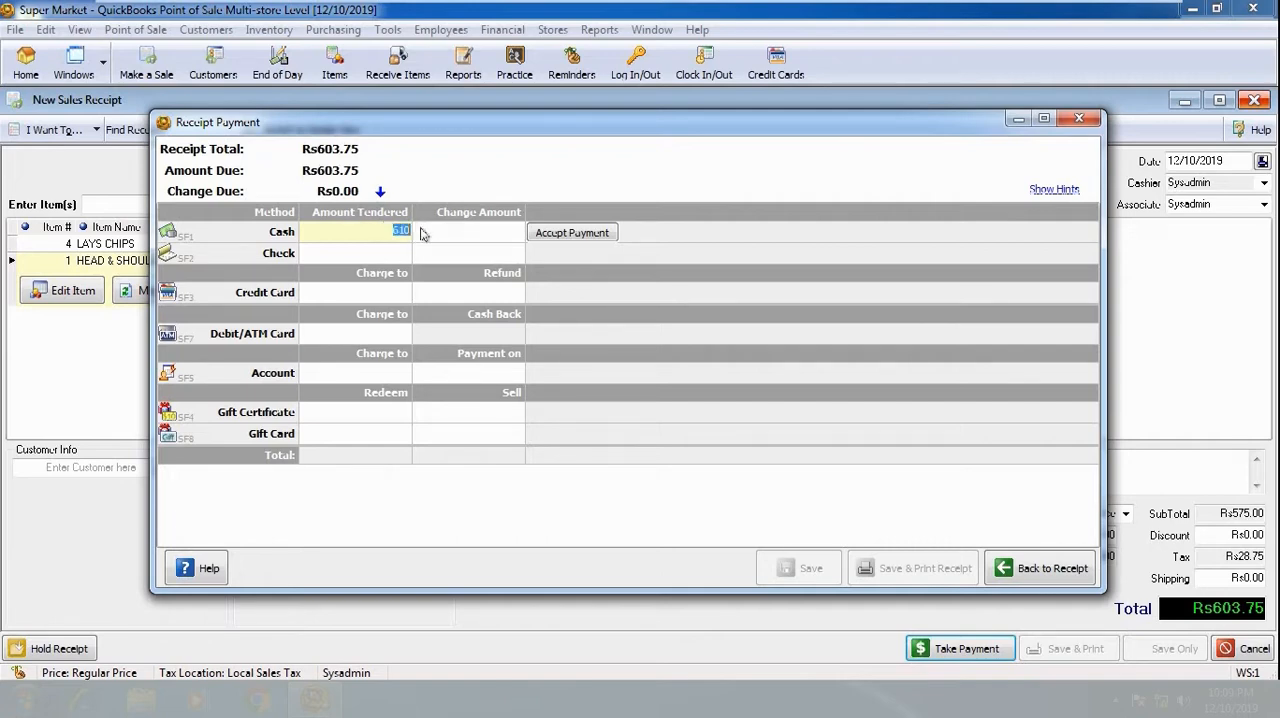
{"action": "left_click", "coordinate": [584, 234]}
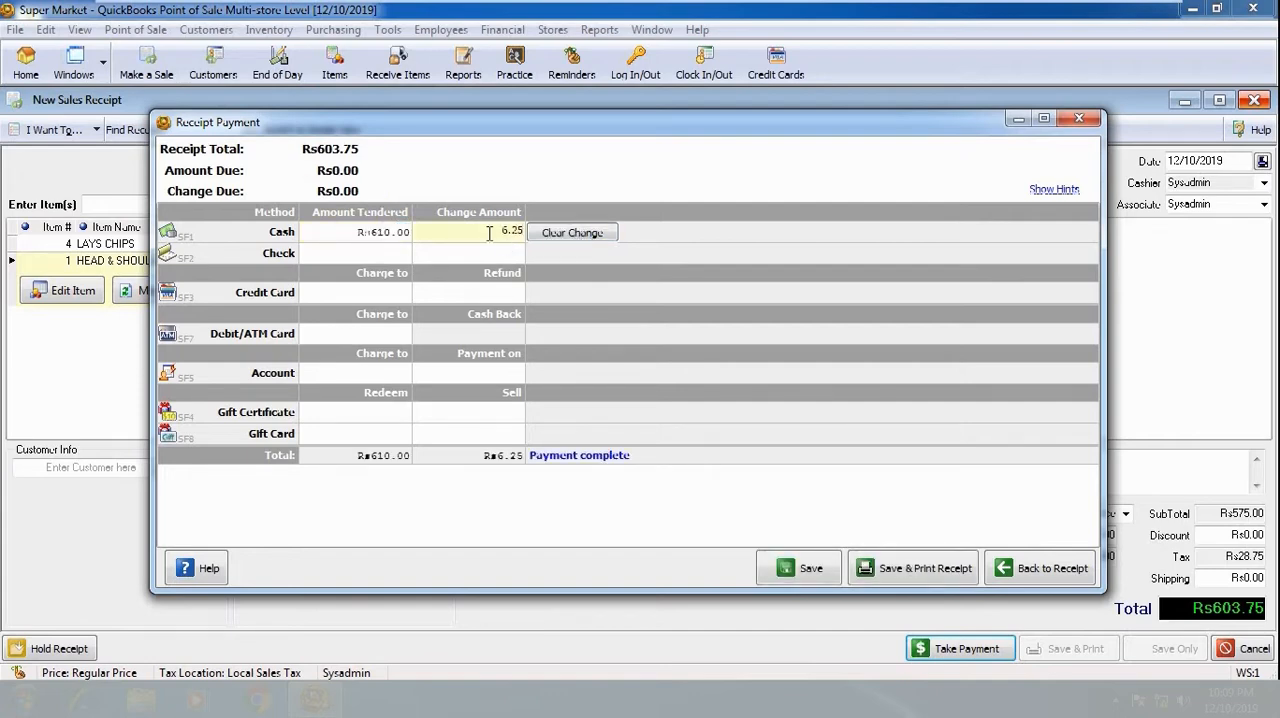
{"action": "left_click_drag", "start_coordinate": [501, 232], "coordinate": [525, 232]}
- Save and print the receipt to a PDF file named 1 in the pos data folder, and dismiss the change notice
{"action": "left_click", "coordinate": [912, 570]}
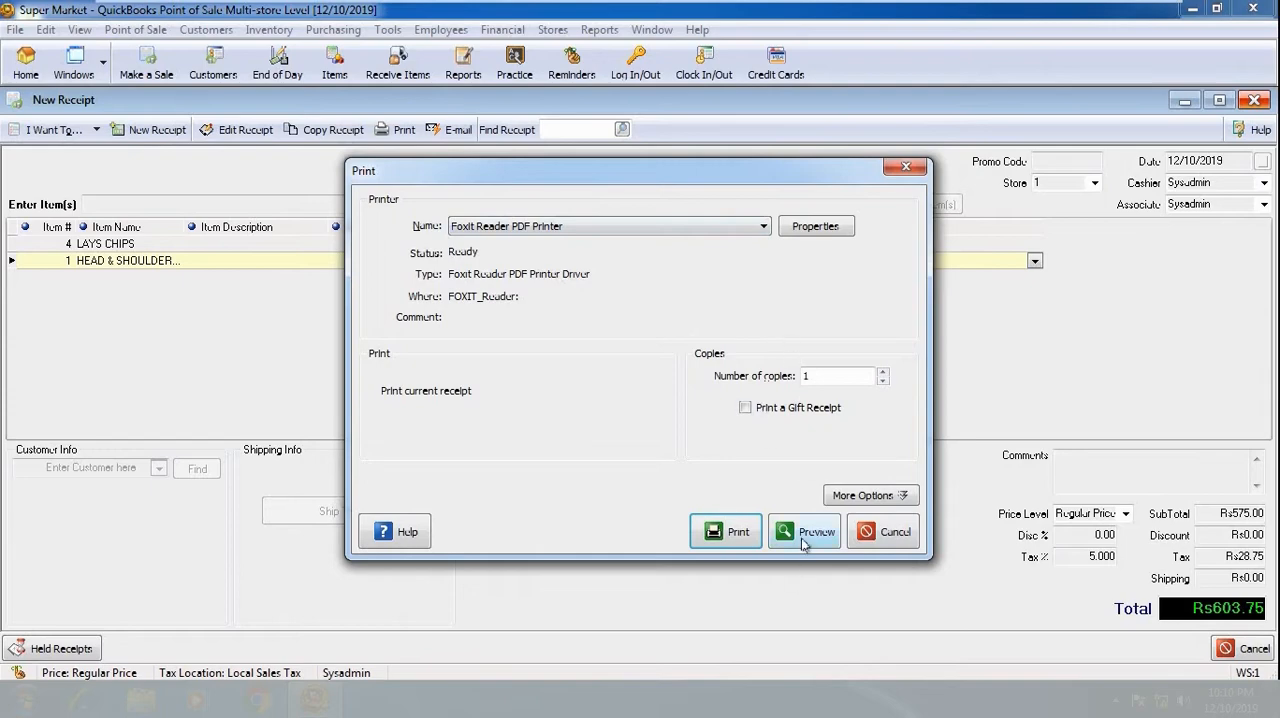
{"action": "left_click", "coordinate": [735, 540]}
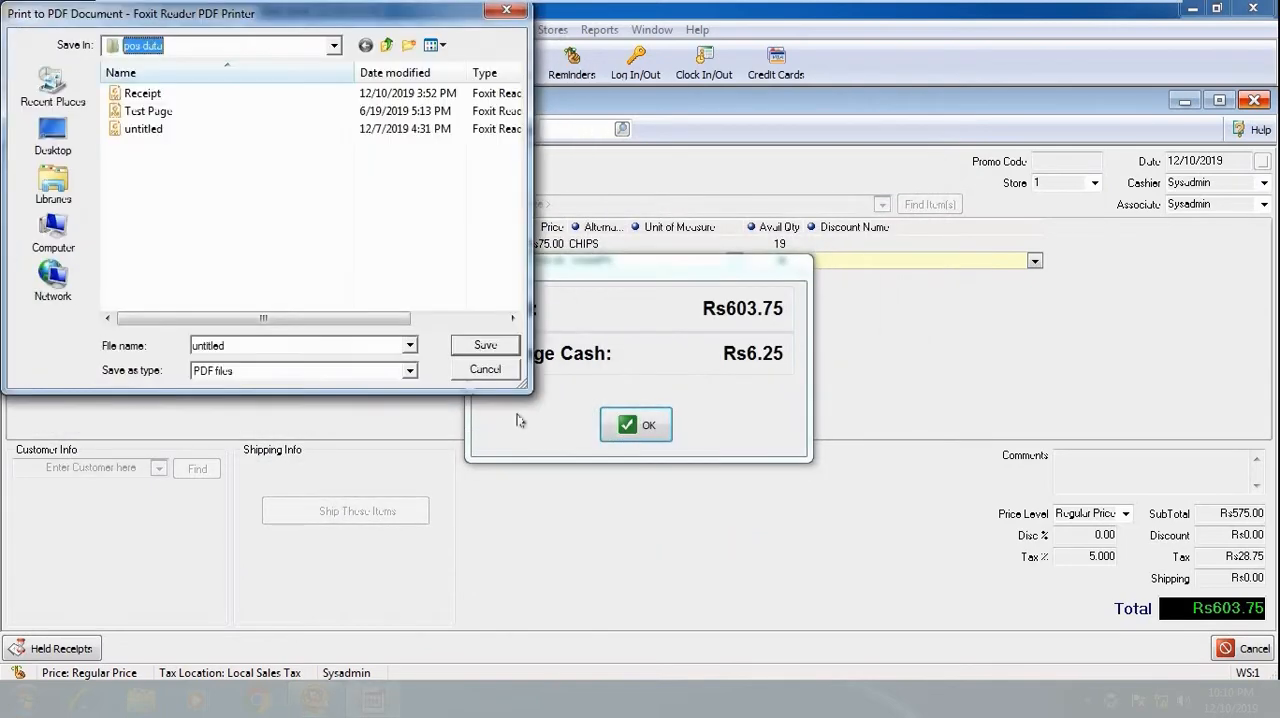
{"action": "double_click", "coordinate": [238, 346]}
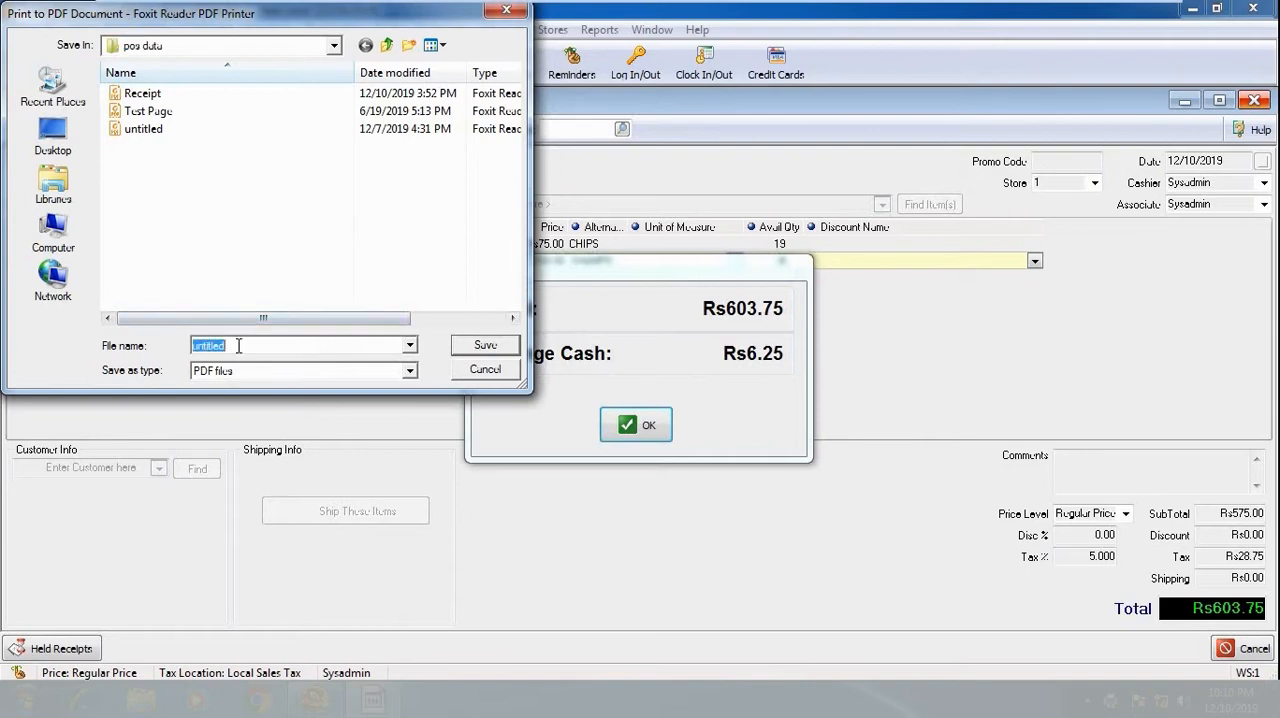
{"action": "type", "text": "1"}
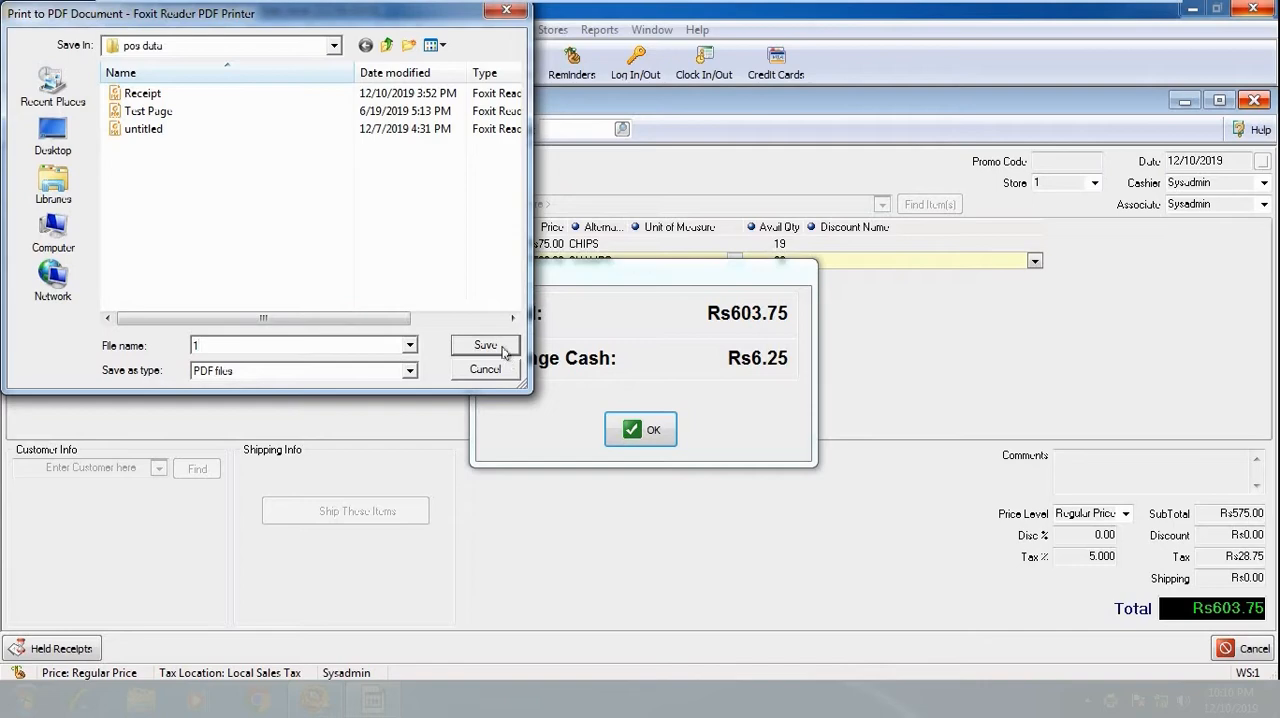
{"action": "left_click", "coordinate": [485, 345]}
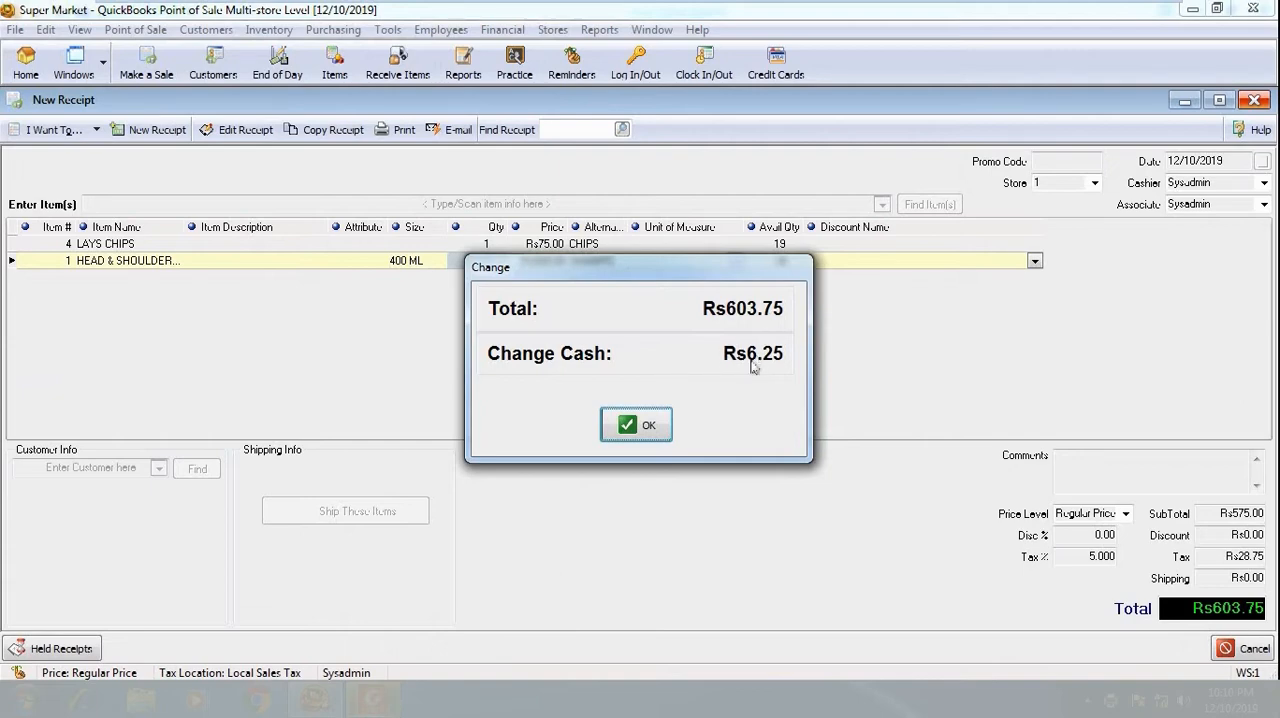
{"action": "left_click", "coordinate": [647, 424]}
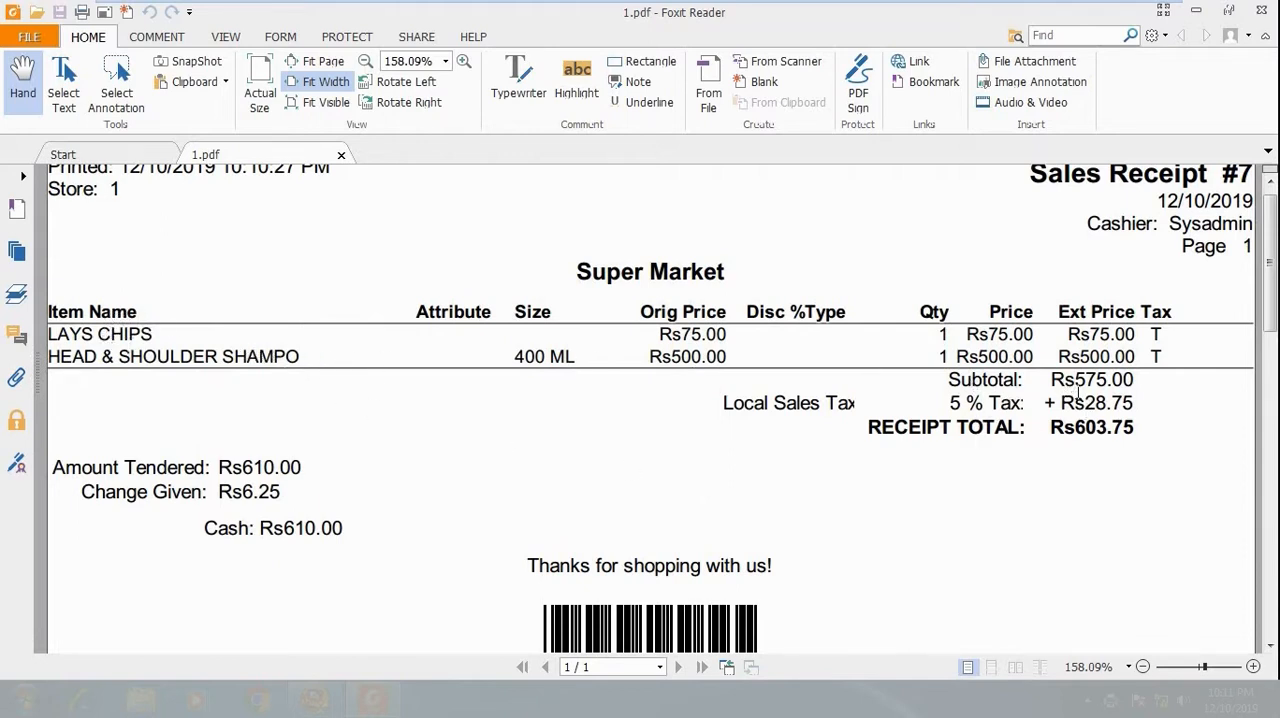
- Examine the receipt total, amount tendered and change given on the PDF sales receipt in Foxit Reader
{"action": "left_click_drag", "start_coordinate": [1058, 436], "coordinate": [1113, 433]}
{"action": "left_click_drag", "start_coordinate": [220, 468], "coordinate": [302, 468]}
{"action": "left_click_drag", "start_coordinate": [216, 492], "coordinate": [288, 495]}
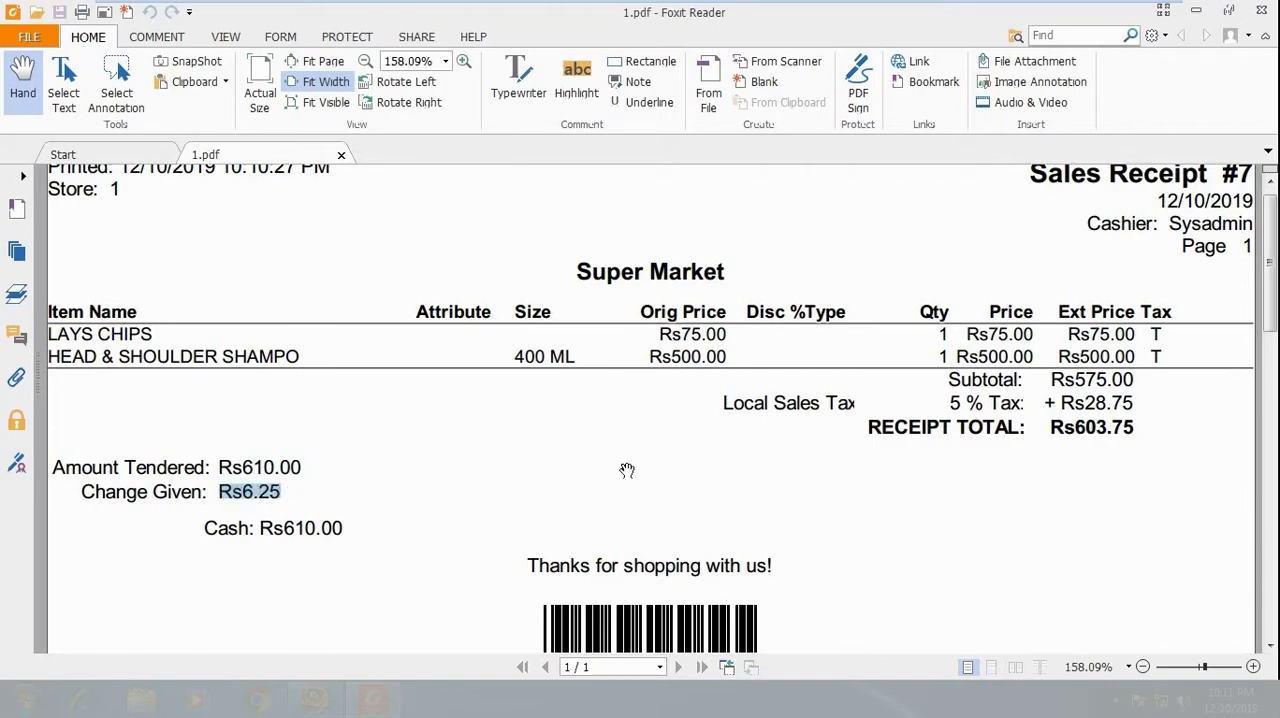
{"action": "scroll", "coordinate": [623, 467], "scroll_direction": "down", "scroll_amount": 5}
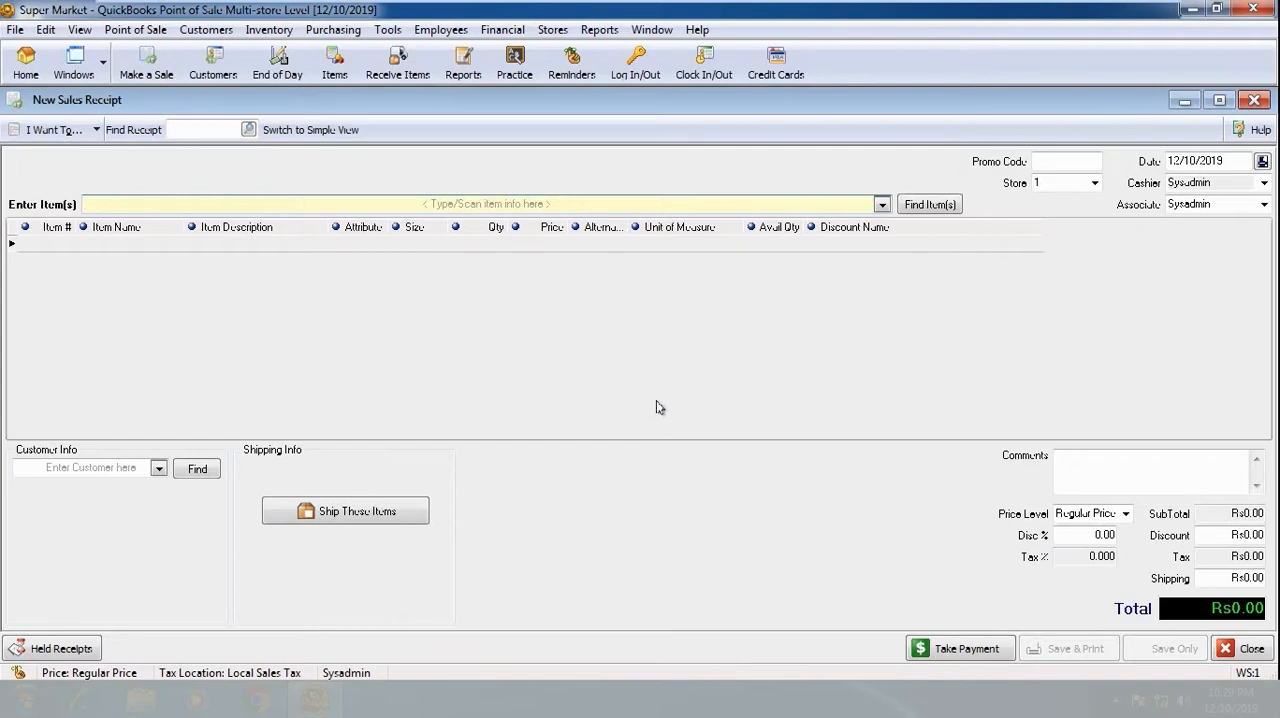
- Open the layaway list and review the details of the Mini market layaway, closing it without changes
{"action": "left_click", "coordinate": [155, 30]}
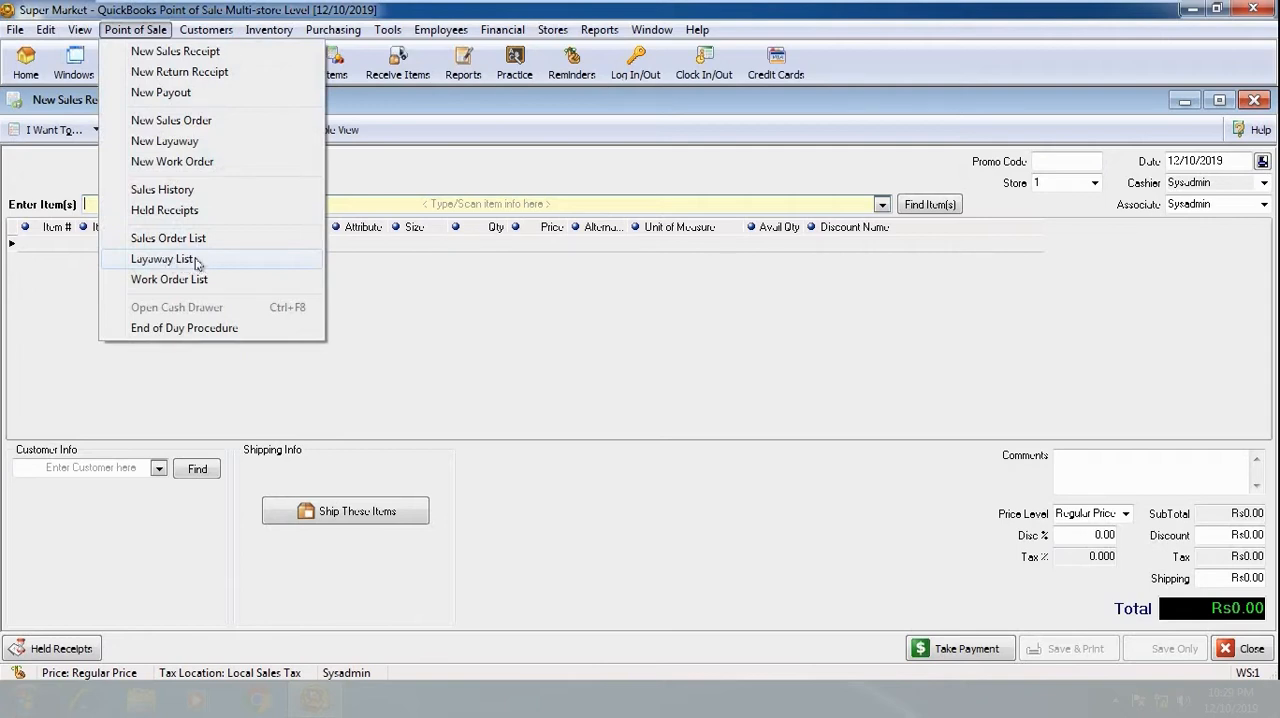
{"action": "left_click", "coordinate": [197, 262]}
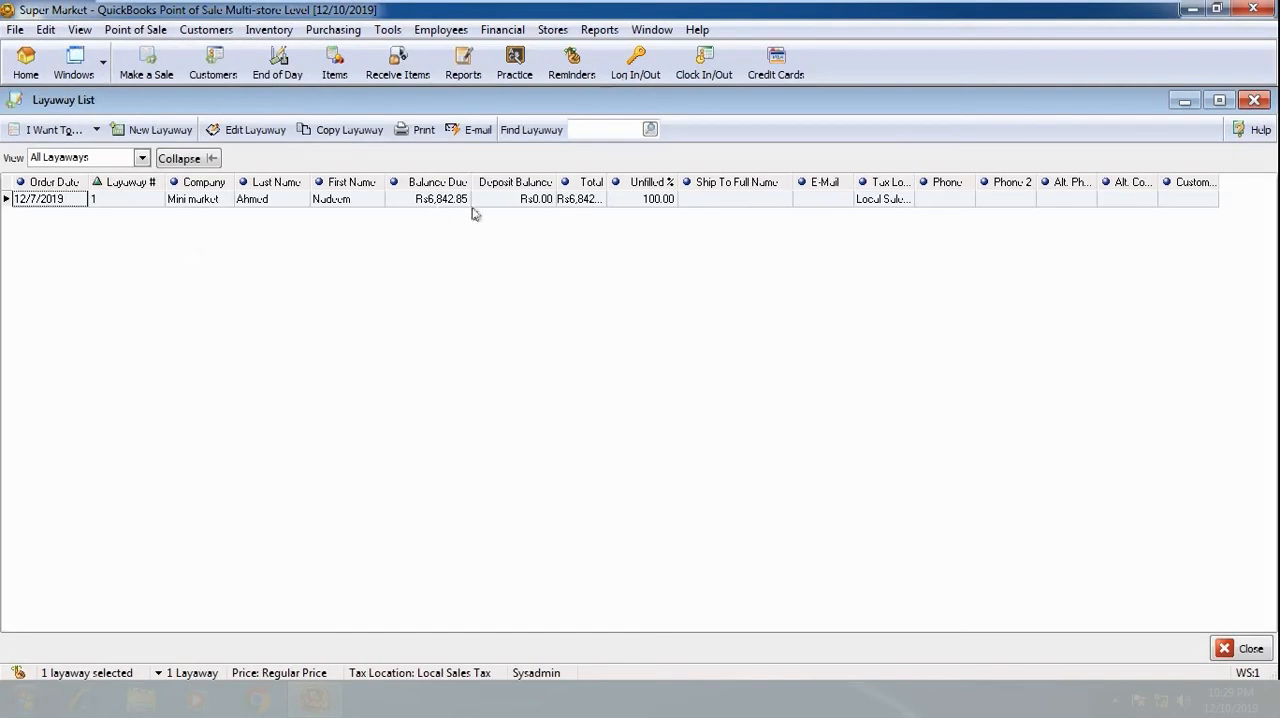
{"action": "double_click", "coordinate": [556, 201]}
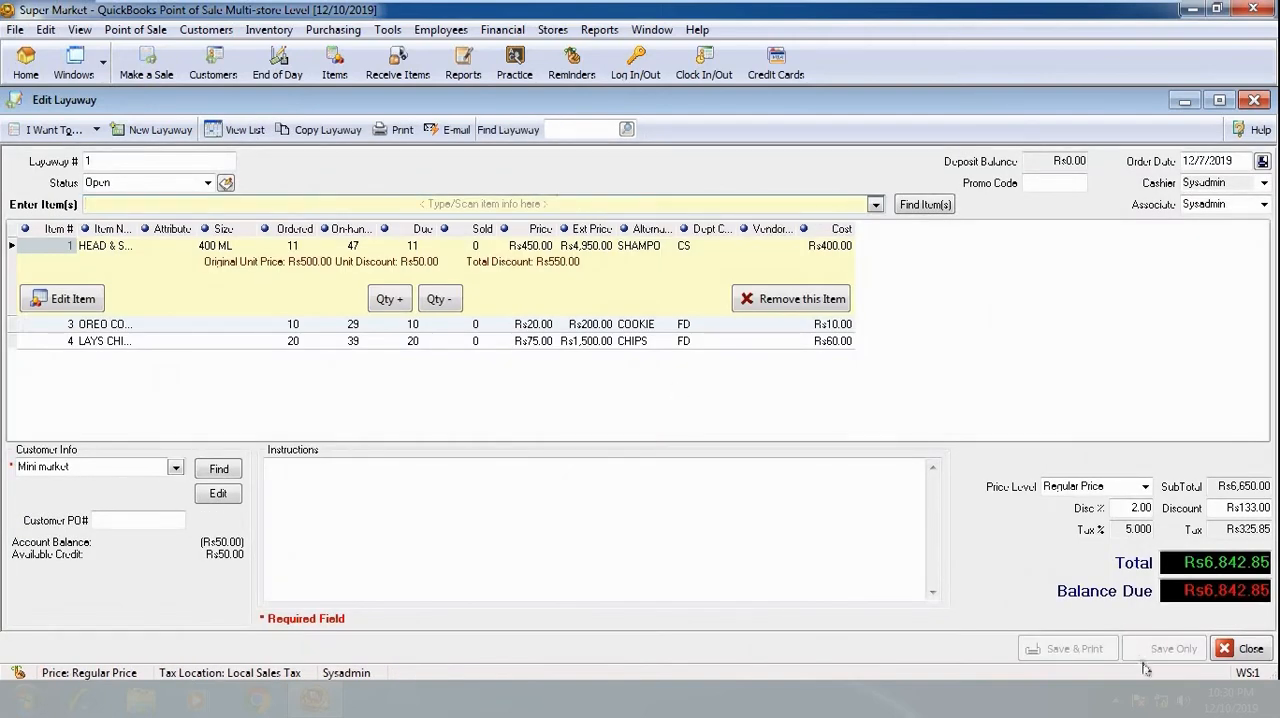
{"action": "left_click", "coordinate": [1240, 650]}
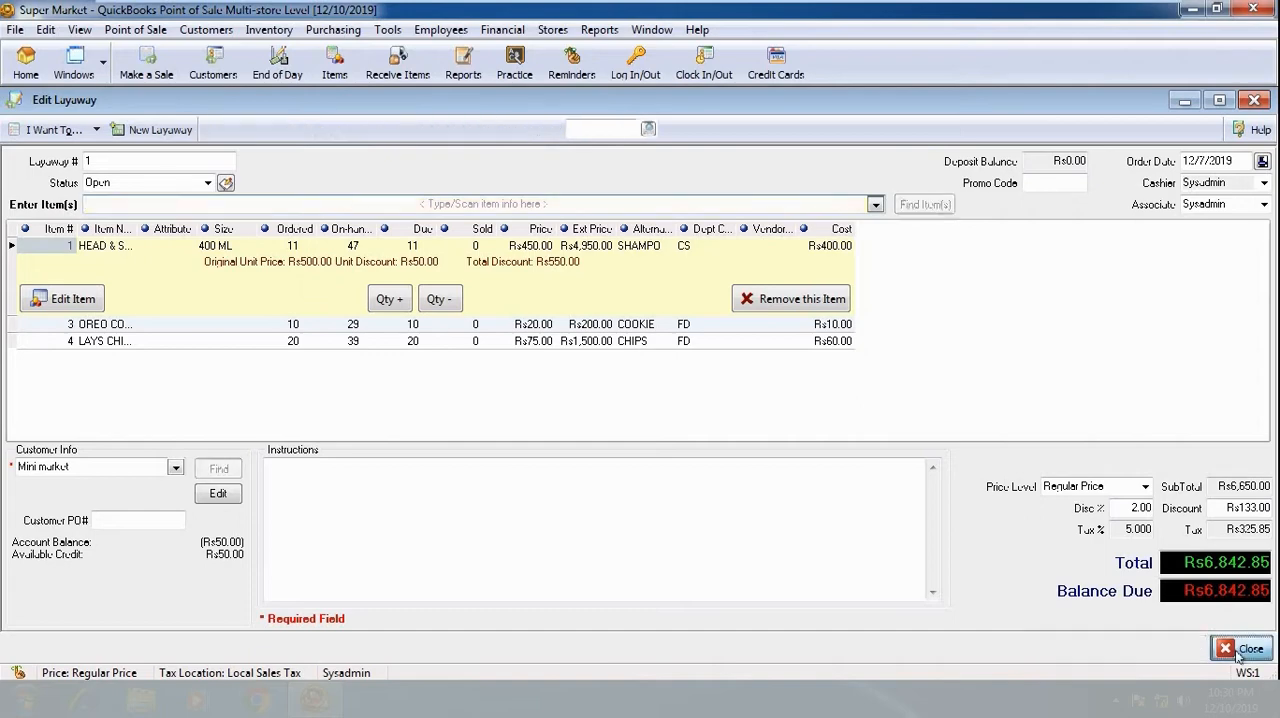
- Sell all items of the Mini market layaway at their full due quantities on a sales receipt
{"action": "left_click", "coordinate": [52, 130]}
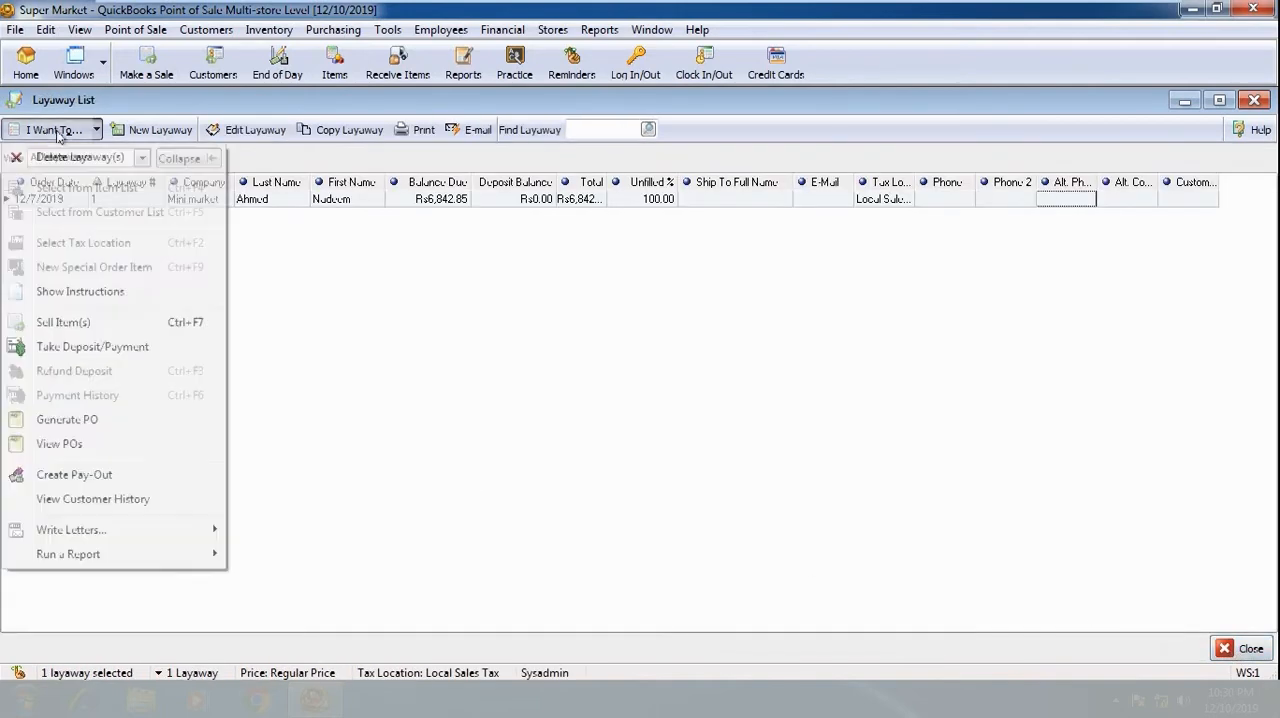
{"action": "left_click", "coordinate": [55, 324]}
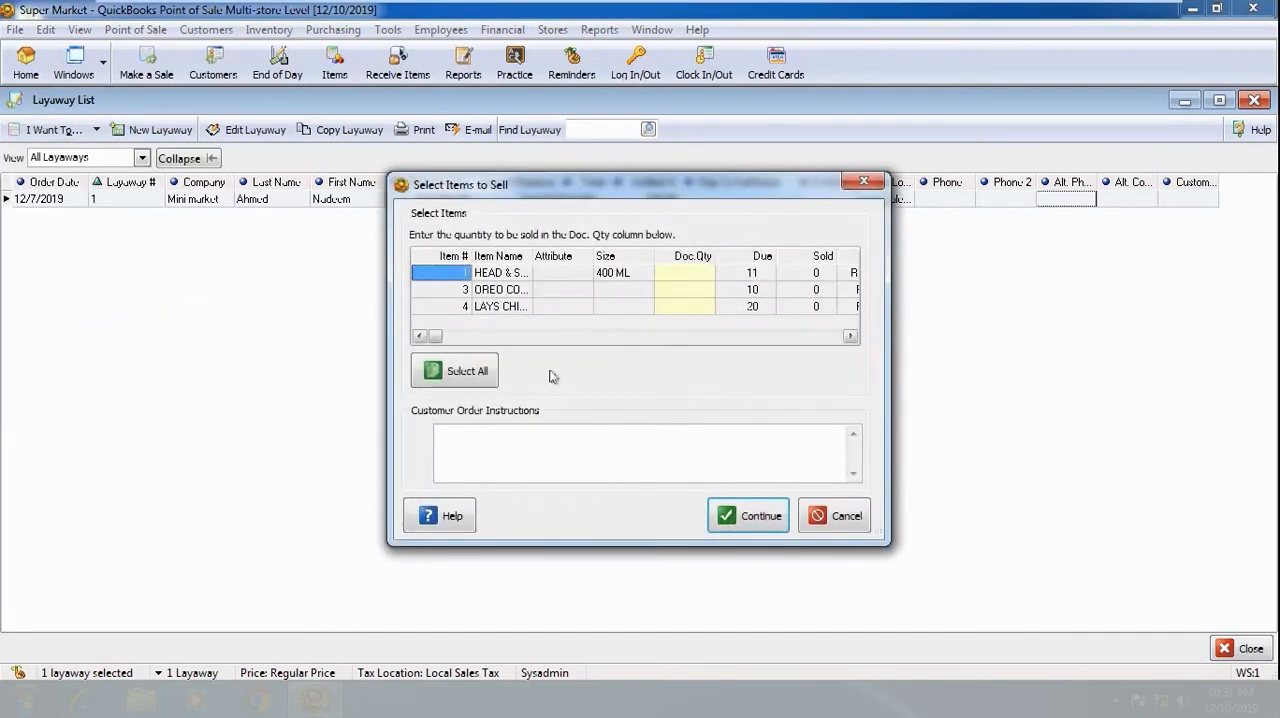
{"action": "left_click", "coordinate": [472, 372]}
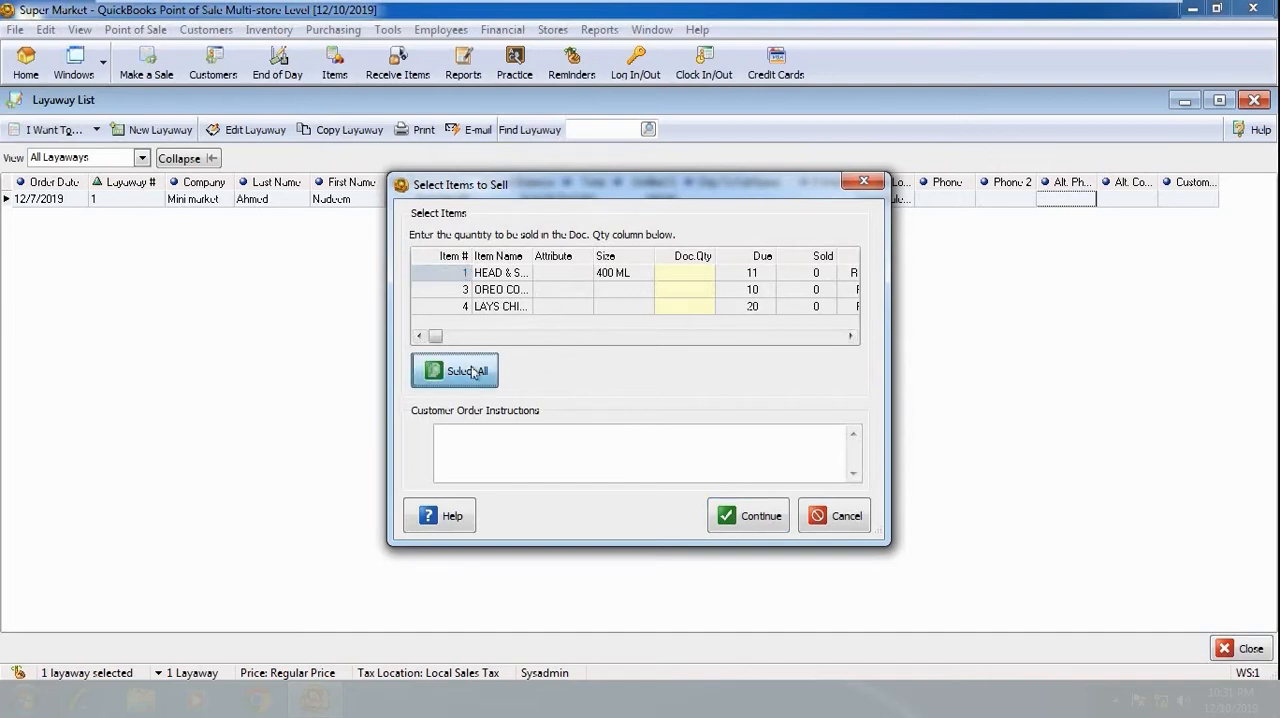
{"action": "left_click", "coordinate": [742, 516]}
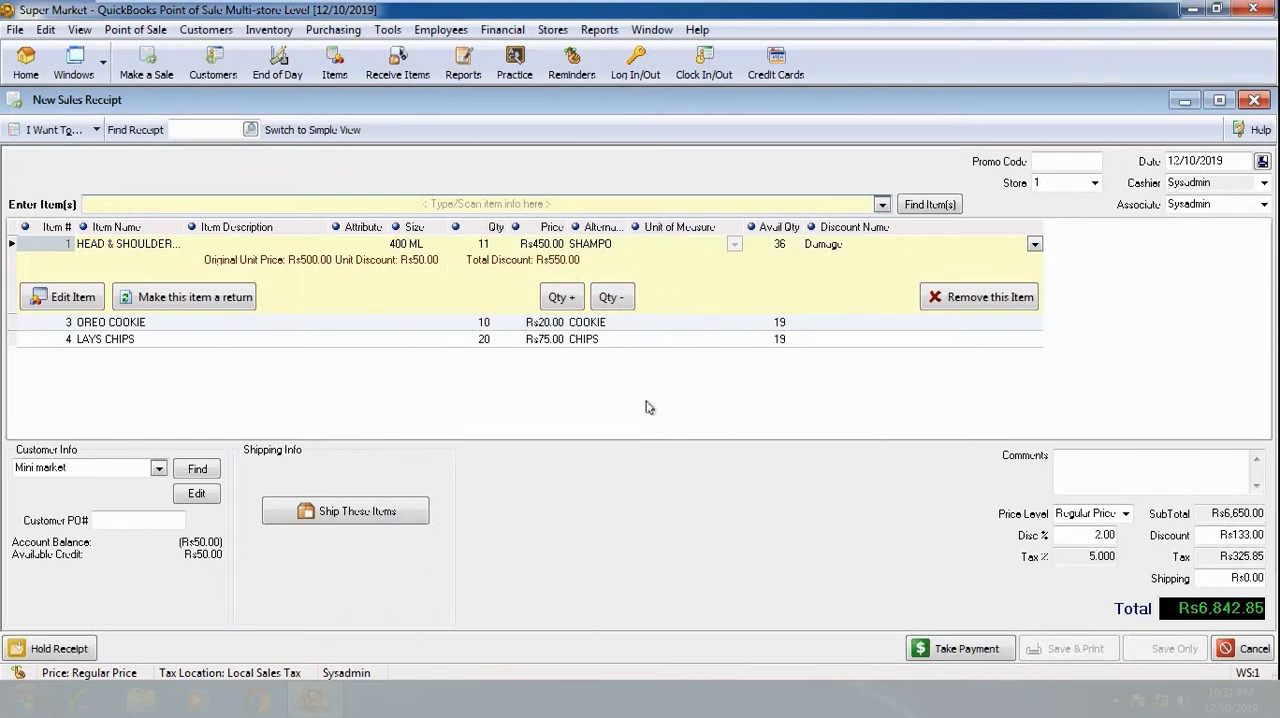
- Accept a cash payment of Rs6,842.85 covering the full layaway receipt
{"action": "left_click", "coordinate": [952, 651]}
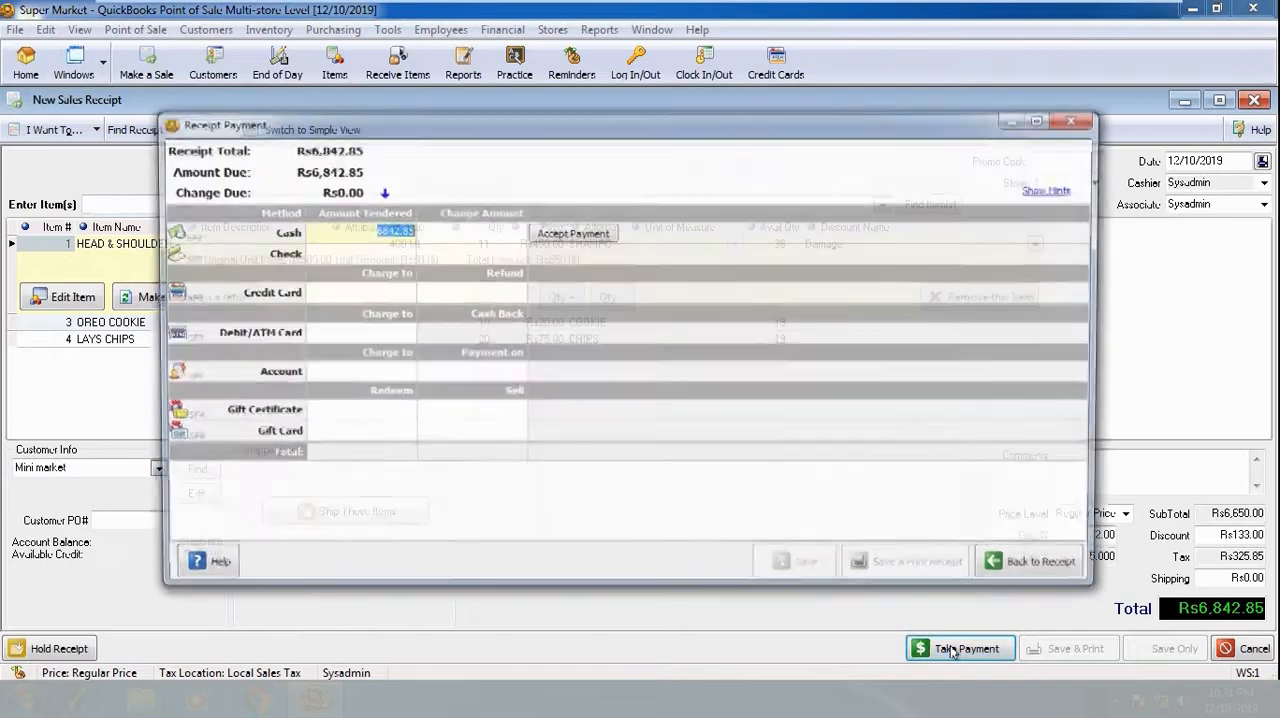
{"action": "left_click_drag", "start_coordinate": [364, 230], "coordinate": [420, 236]}
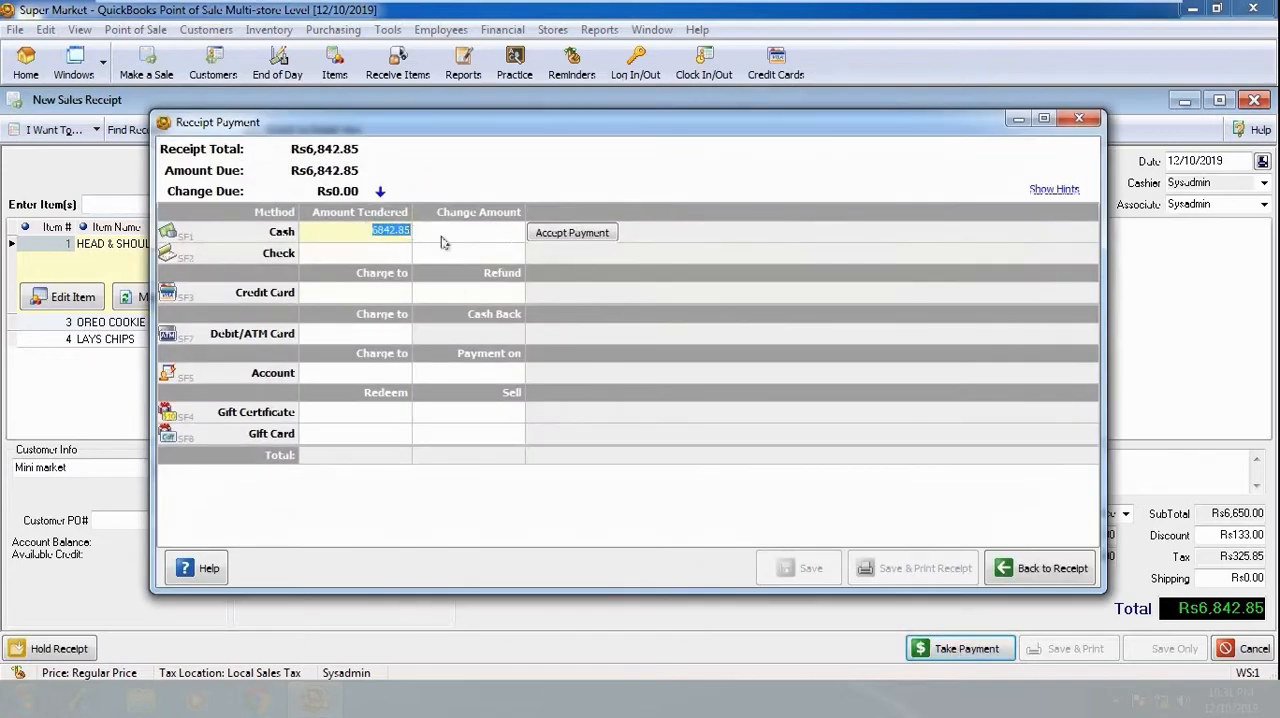
{"action": "left_click", "coordinate": [584, 234]}
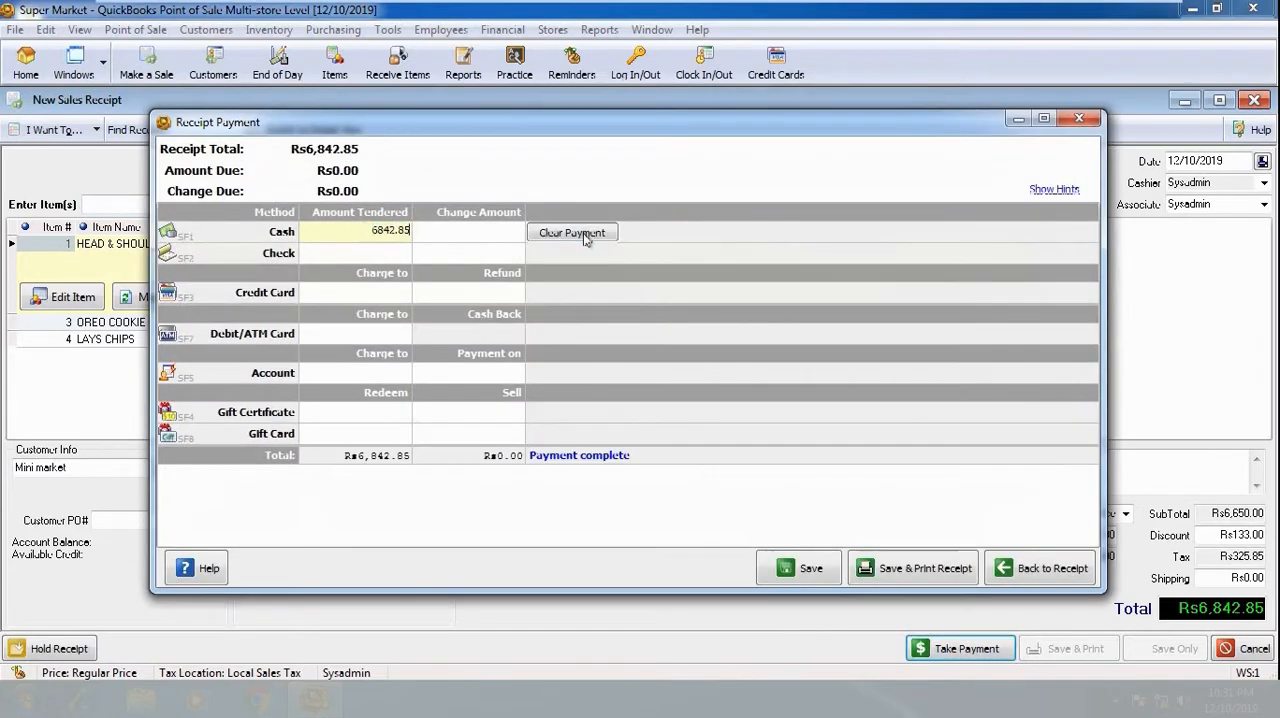
- Save and print the layaway receipt to a PDF file named 2, and dismiss the offer to email it to the customer
{"action": "left_click", "coordinate": [898, 570]}
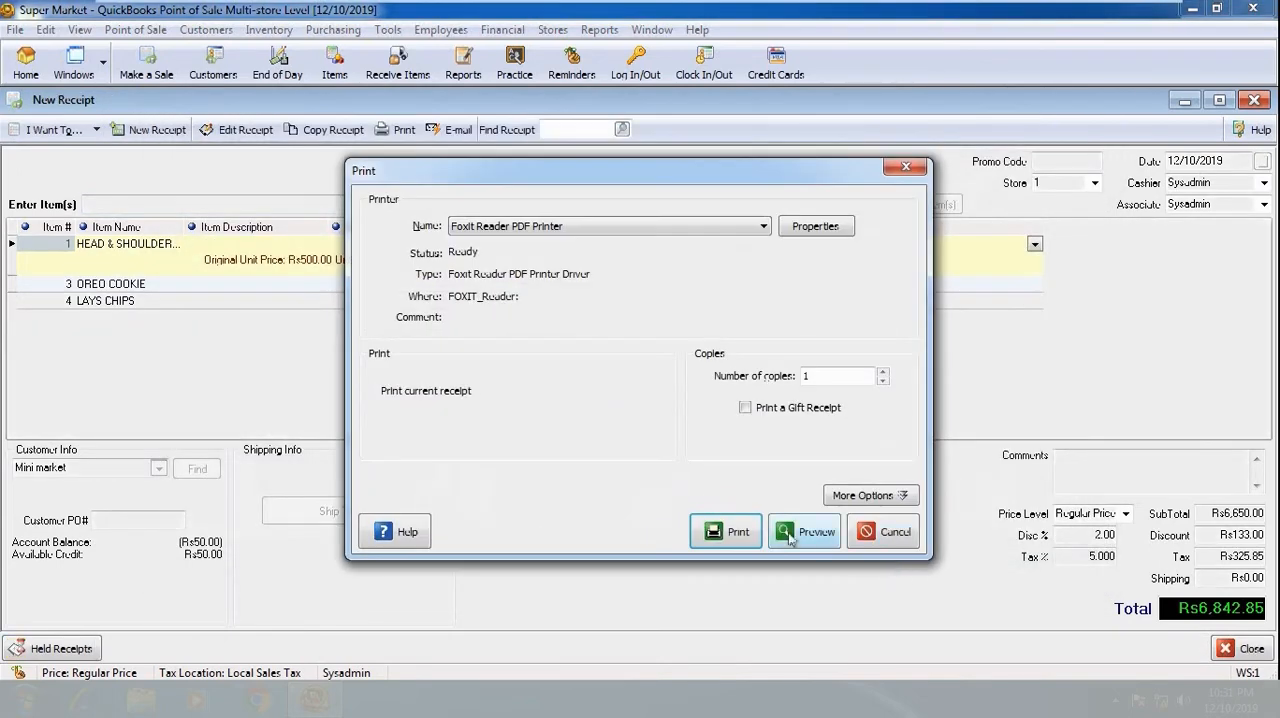
{"action": "left_click", "coordinate": [736, 532]}
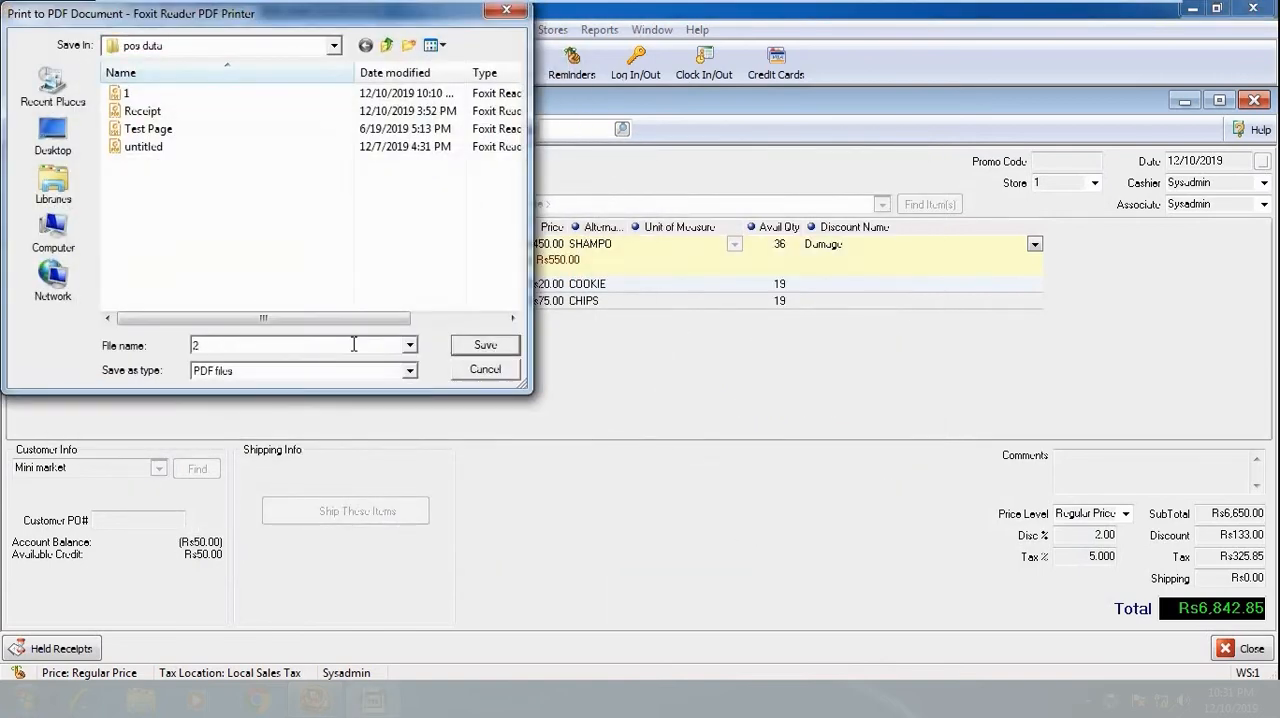
{"action": "left_click", "coordinate": [485, 346]}
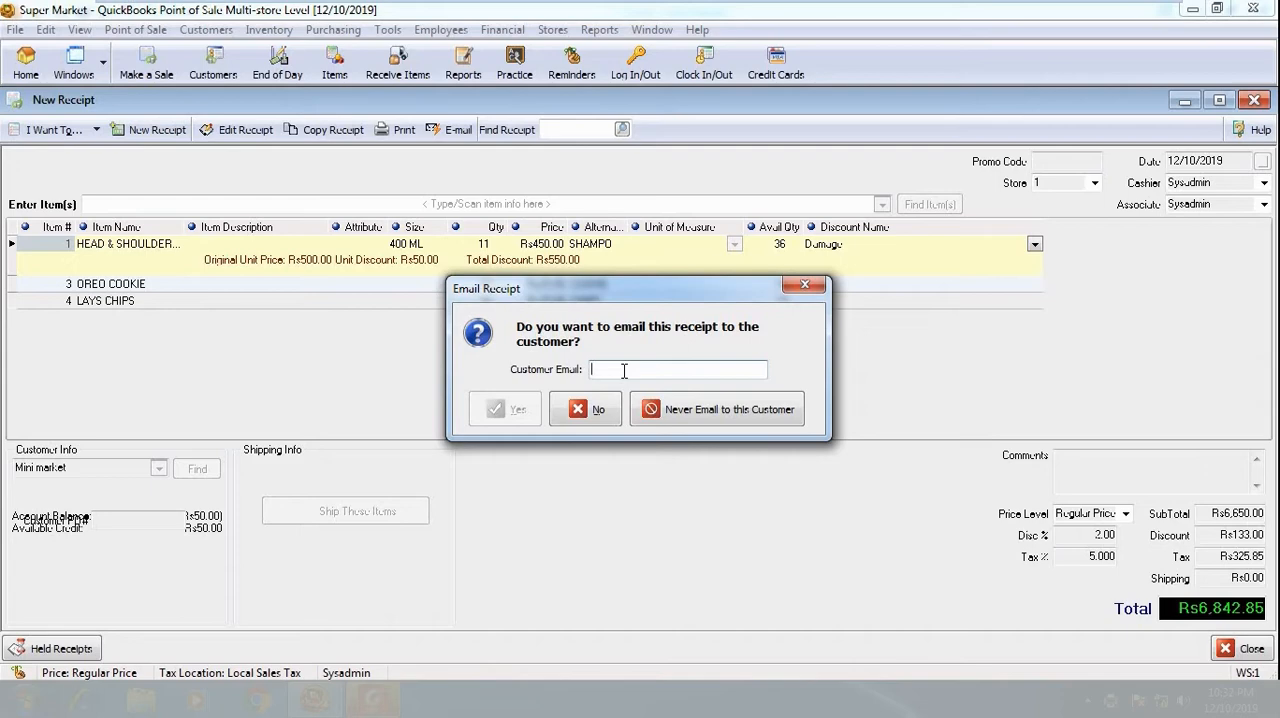
{"action": "left_click", "coordinate": [801, 287]}
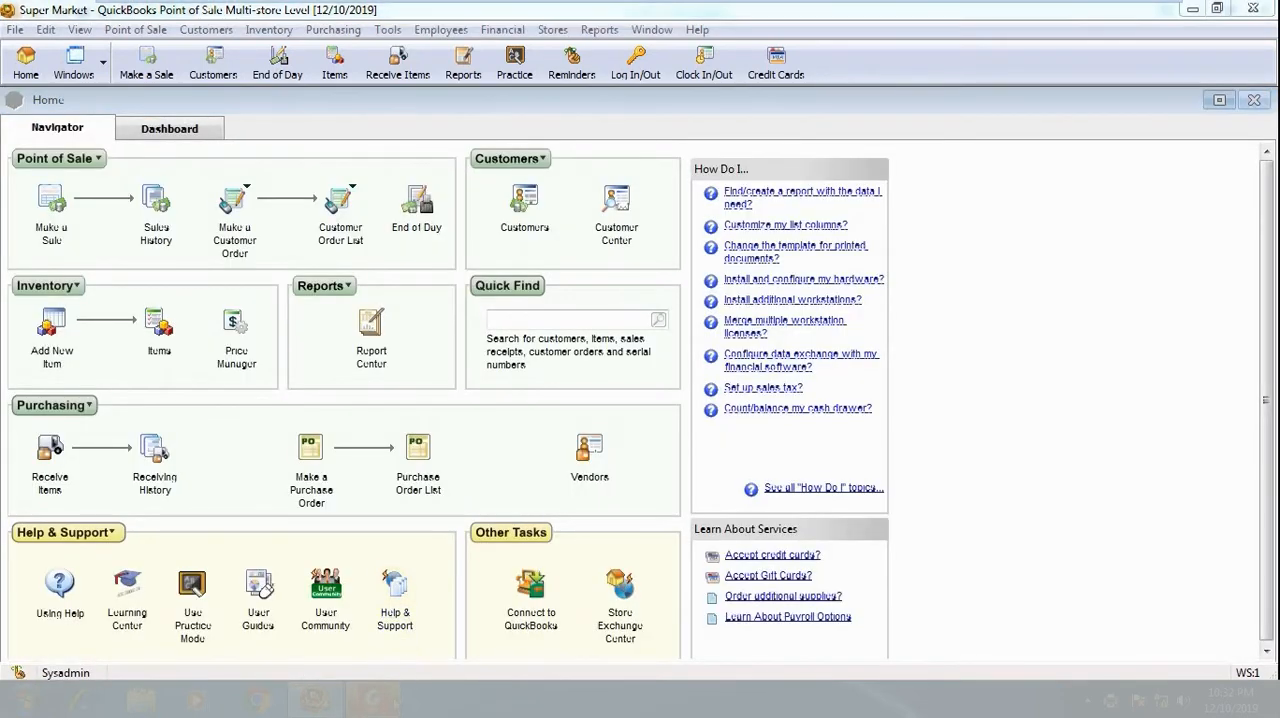
- Switch to Foxit Reader, check the items and totals on receipt 2.pdf, and close the reader
{"action": "left_click", "coordinate": [380, 700]}
{"action": "left_click_drag", "start_coordinate": [749, 541], "coordinate": [748, 395]}
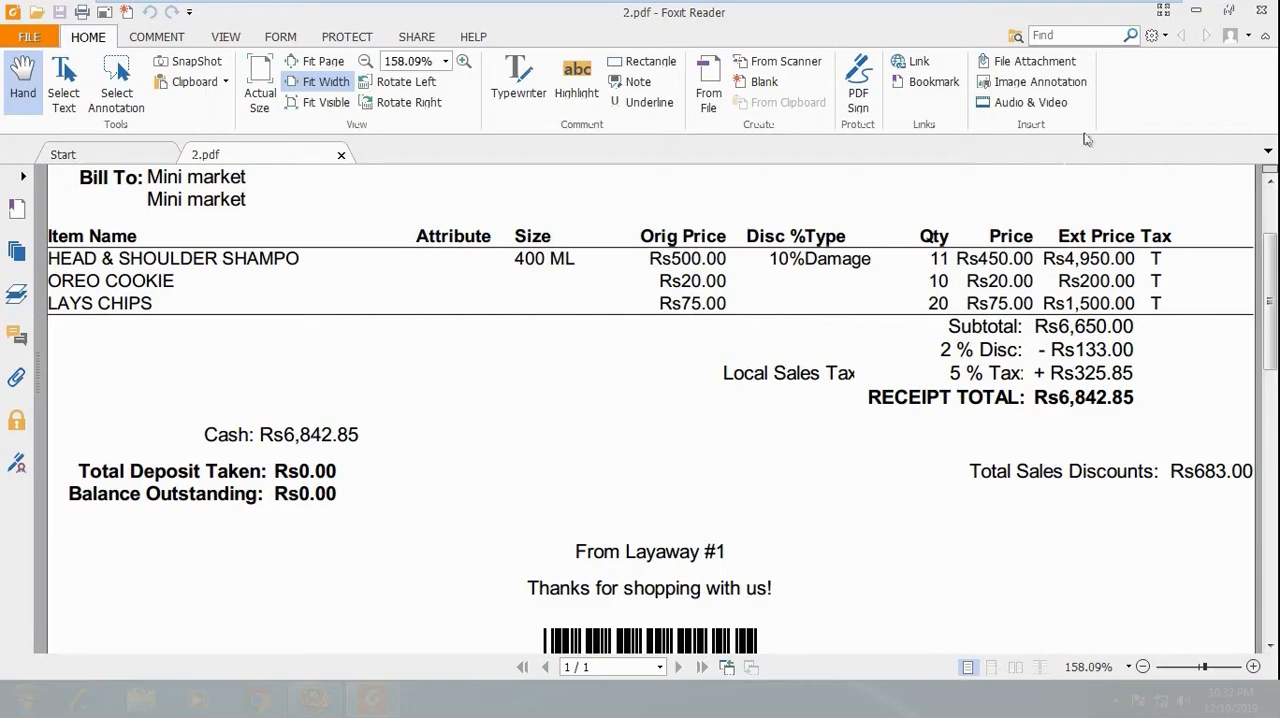
{"action": "left_click", "coordinate": [1259, 10]}
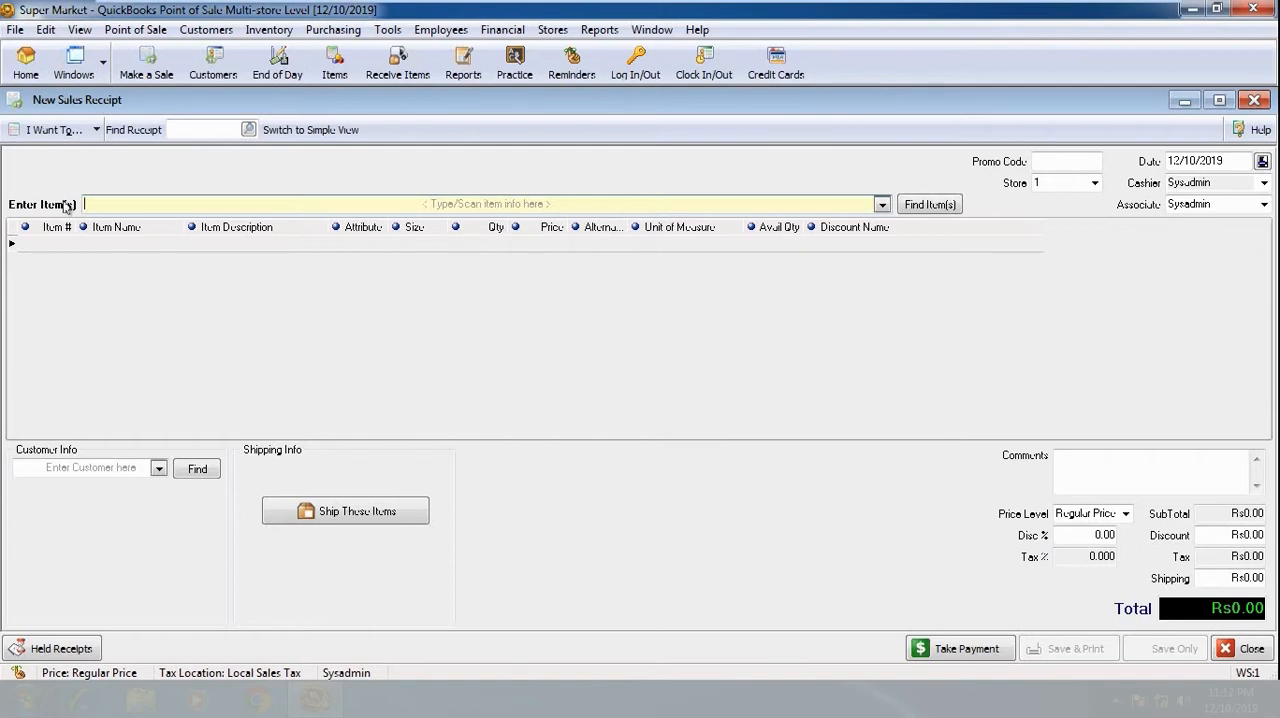
- Add one LAYS CHIPS to a new sales receipt
{"action": "type", "text": "l"}
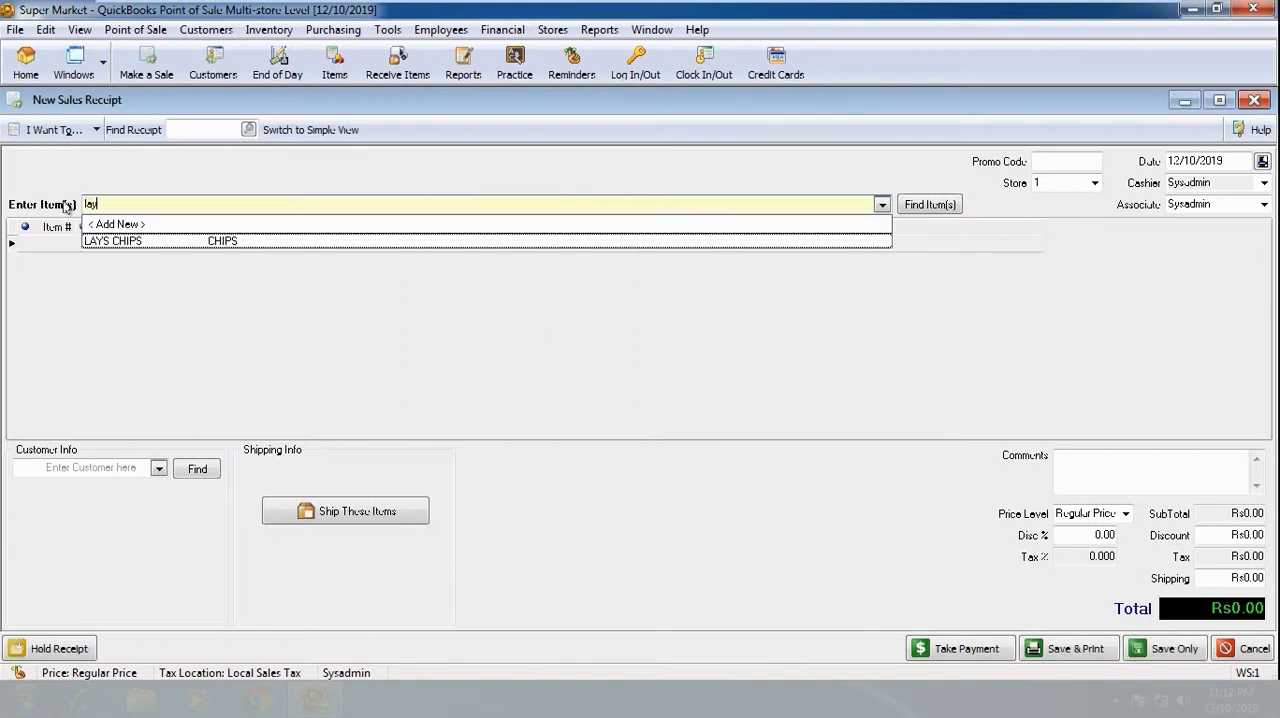
{"action": "type", "text": "ay"}
{"action": "left_click", "coordinate": [112, 241]}
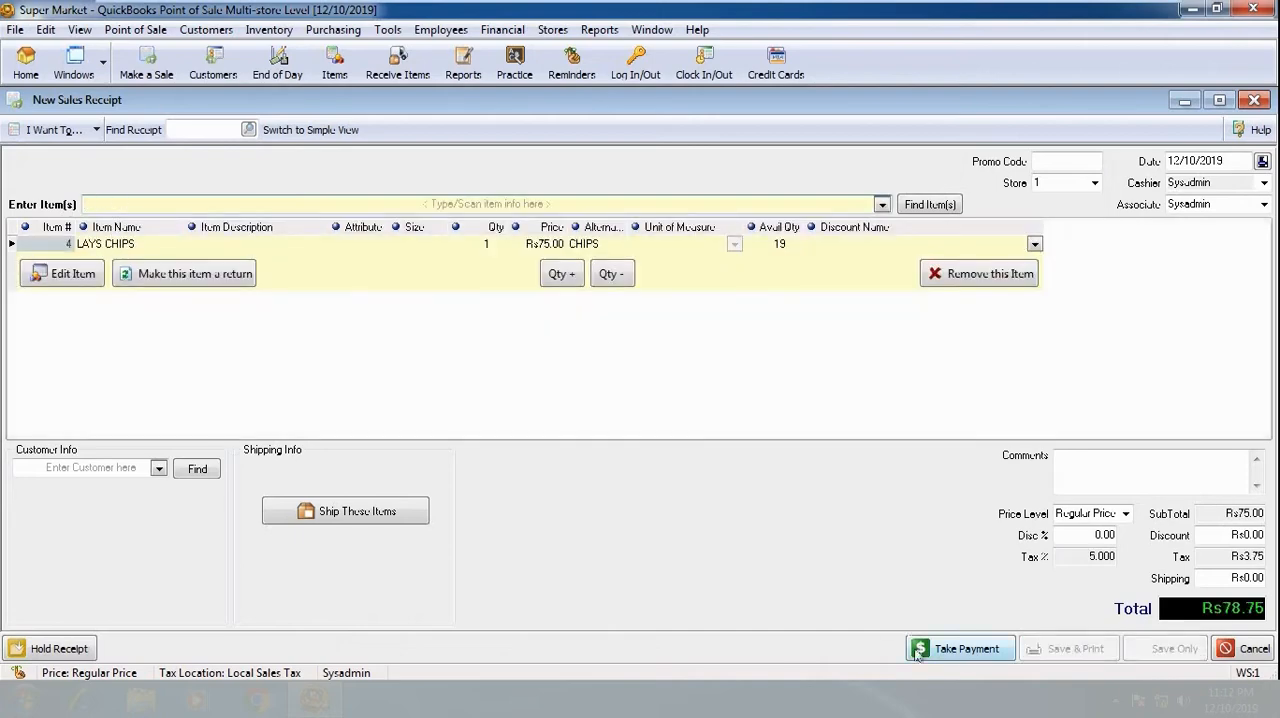
- Accept a check payment of Rs78.75 with check number 0001 for the LAYS CHIPS receipt and clear that payment again
{"action": "left_click", "coordinate": [979, 650]}
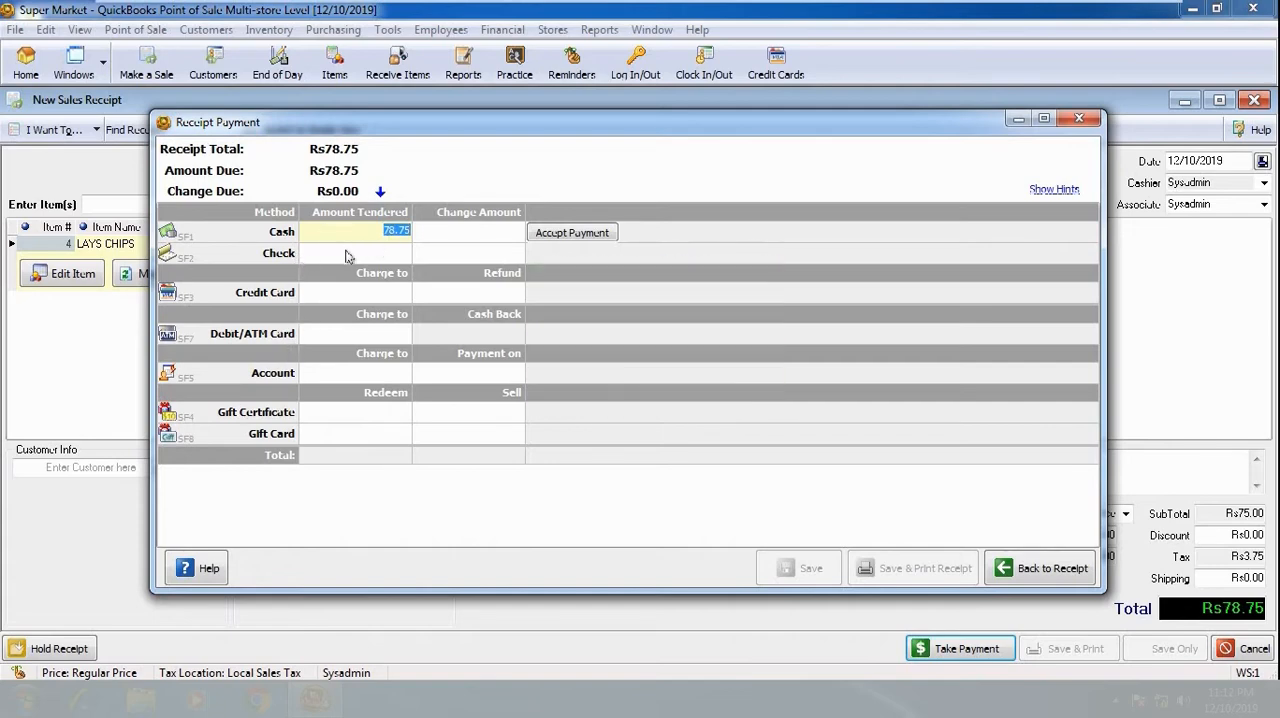
{"action": "left_click", "coordinate": [396, 255]}
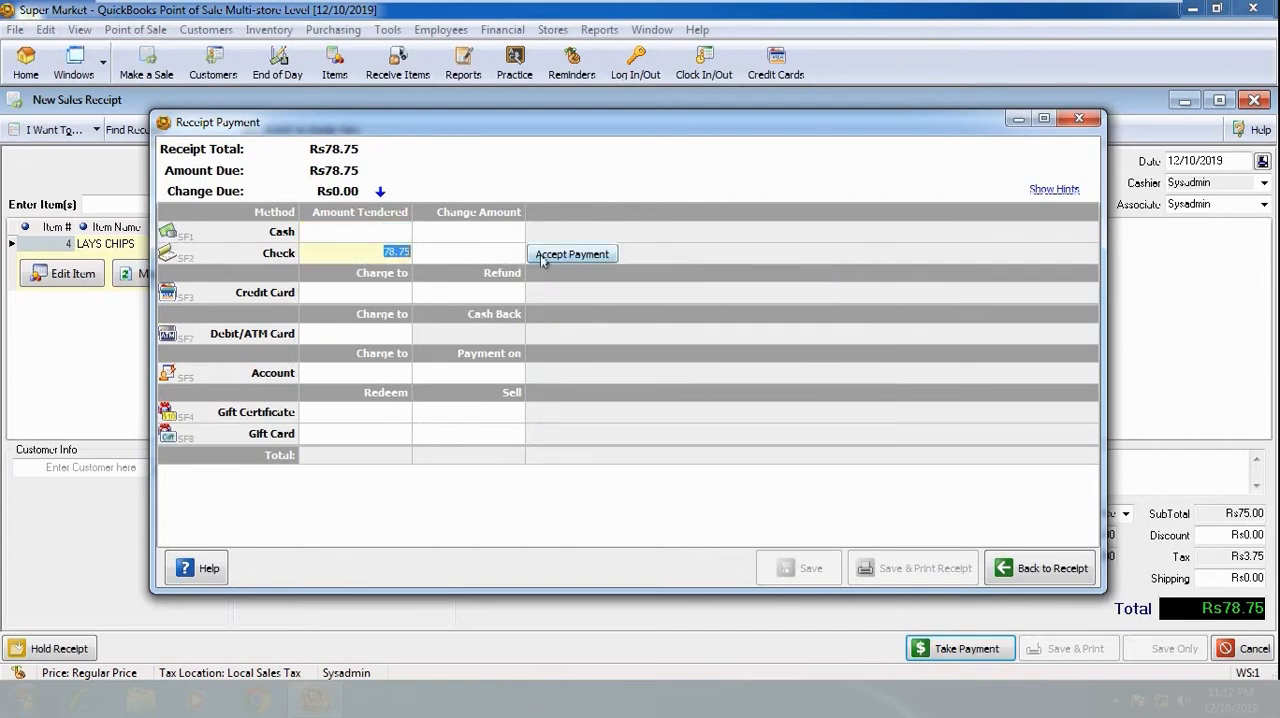
{"action": "left_click", "coordinate": [571, 255]}
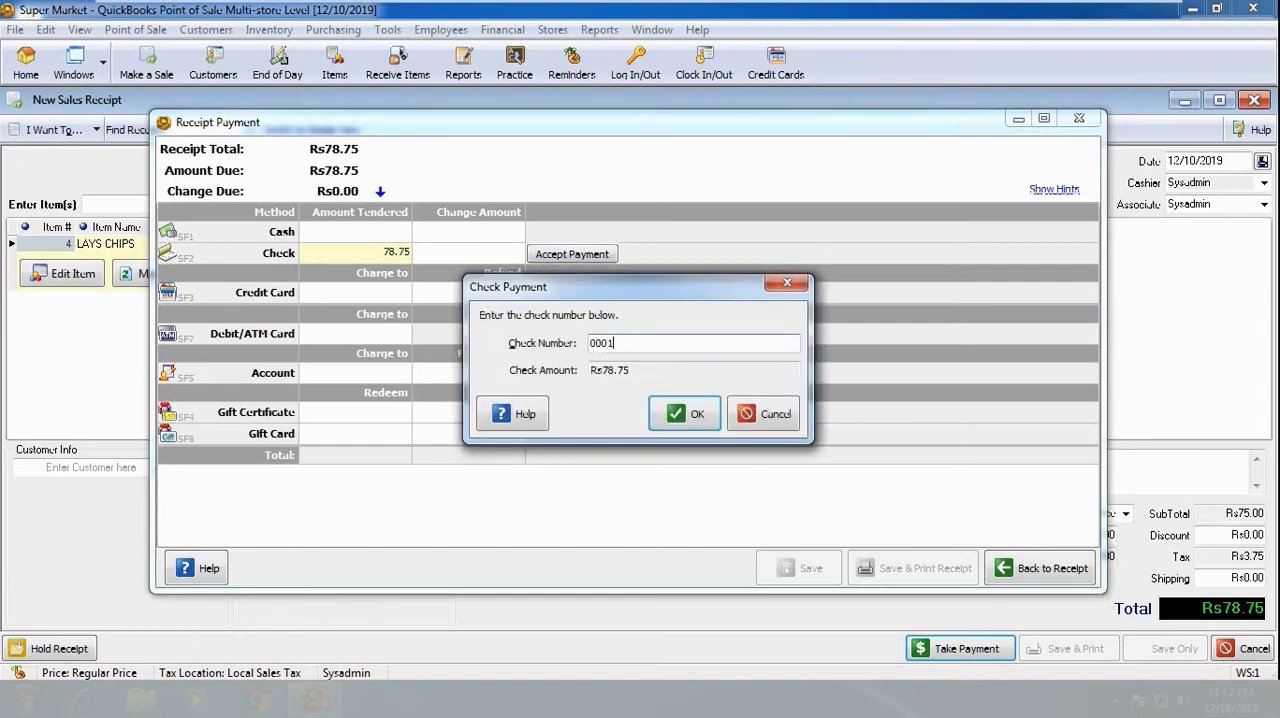
{"action": "left_click", "coordinate": [658, 411]}
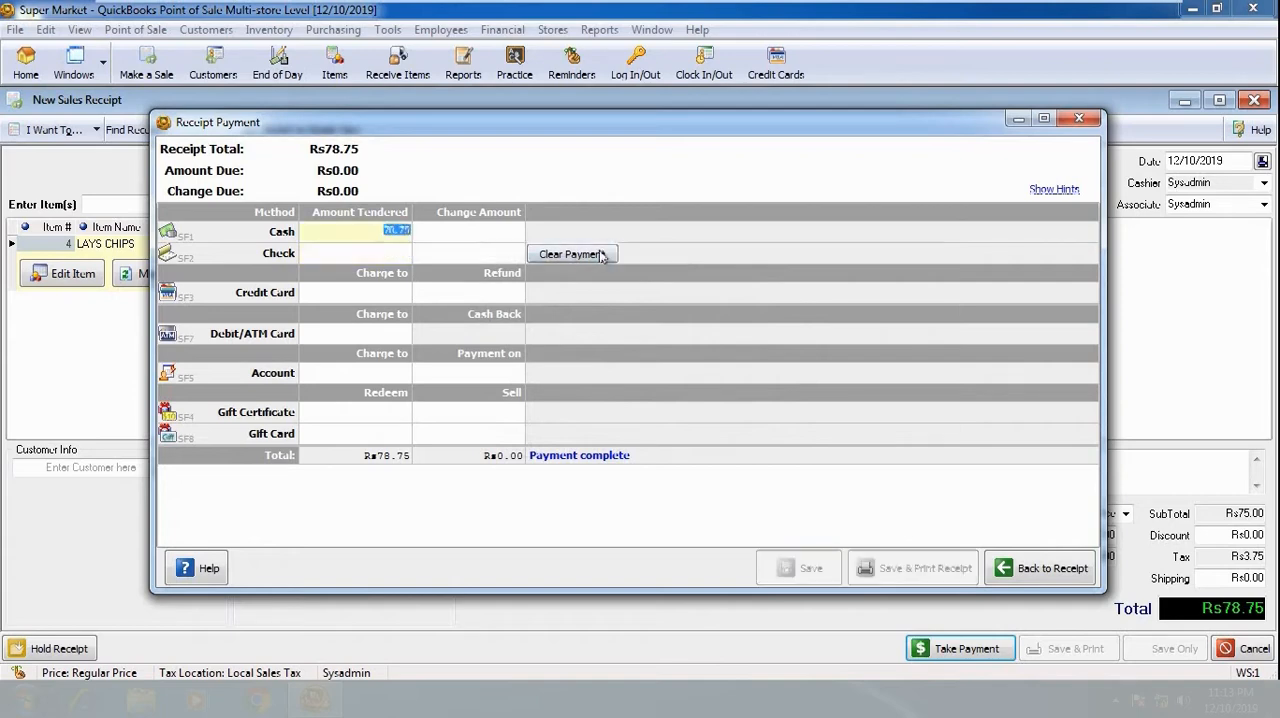
{"action": "left_click", "coordinate": [600, 254]}
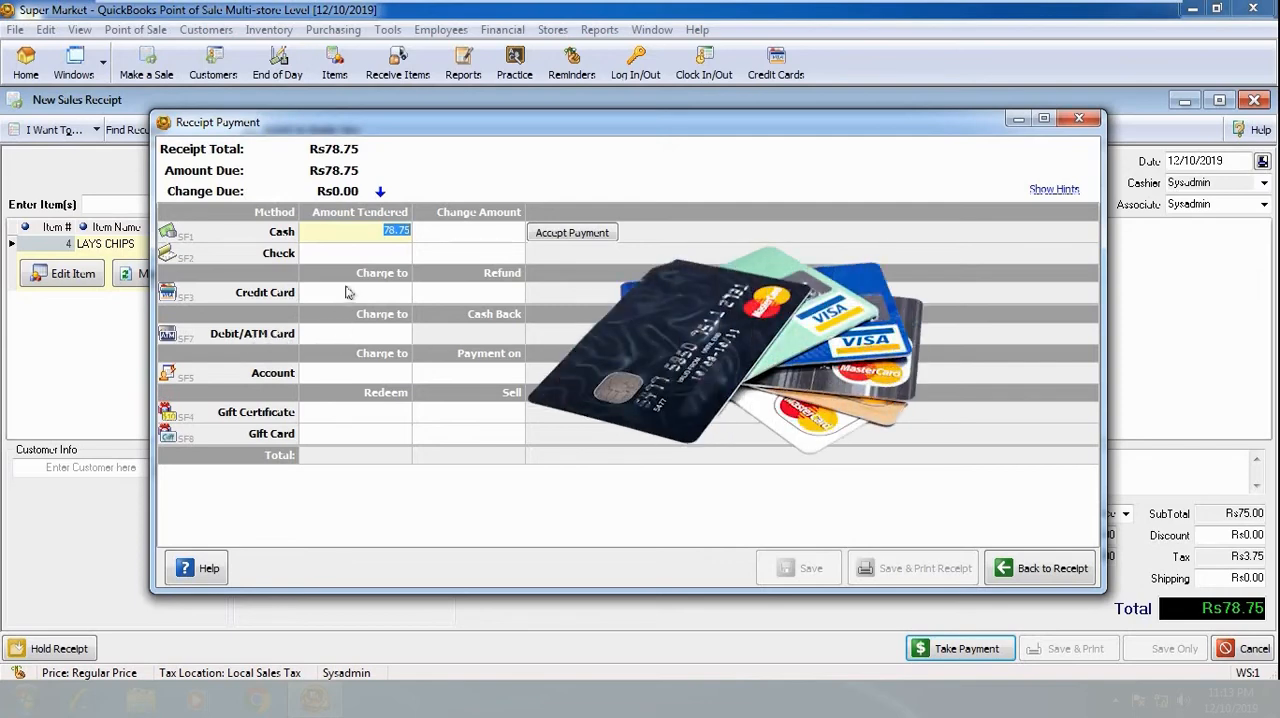
- Accept a debit card payment of Rs78.75 for the receipt and clear that payment again
{"action": "left_click", "coordinate": [340, 333]}
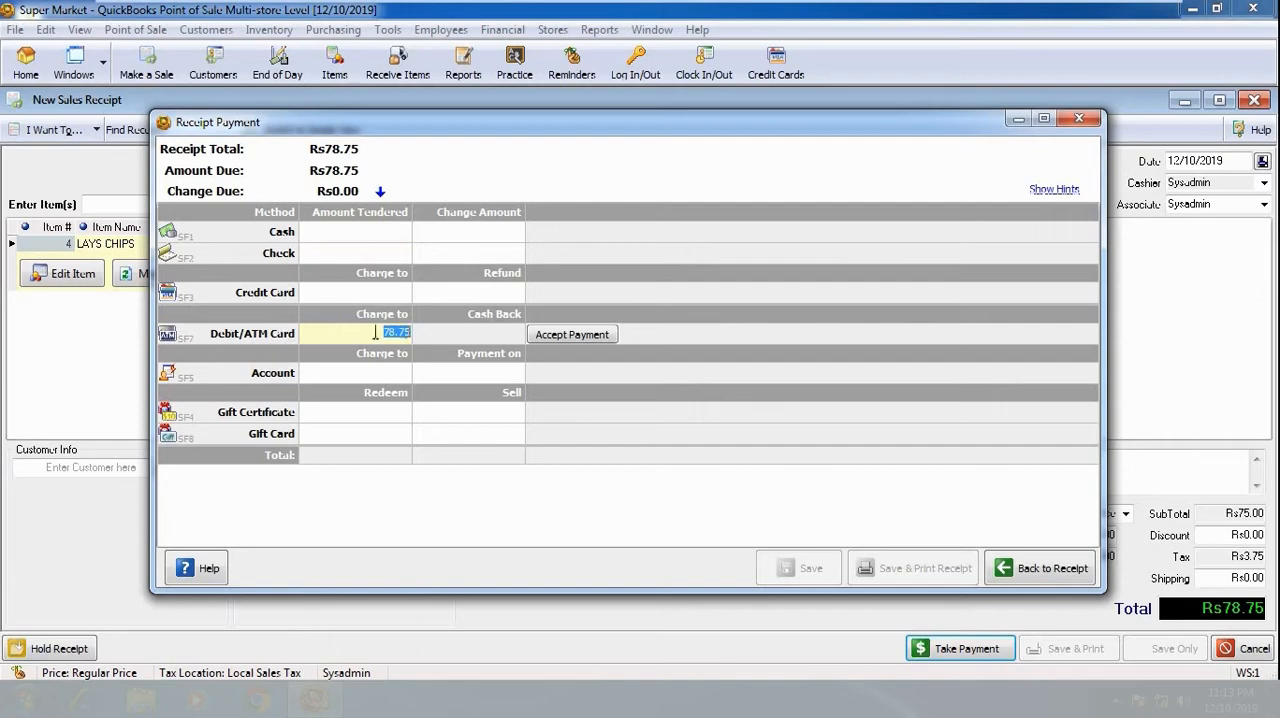
{"action": "left_click", "coordinate": [566, 336]}
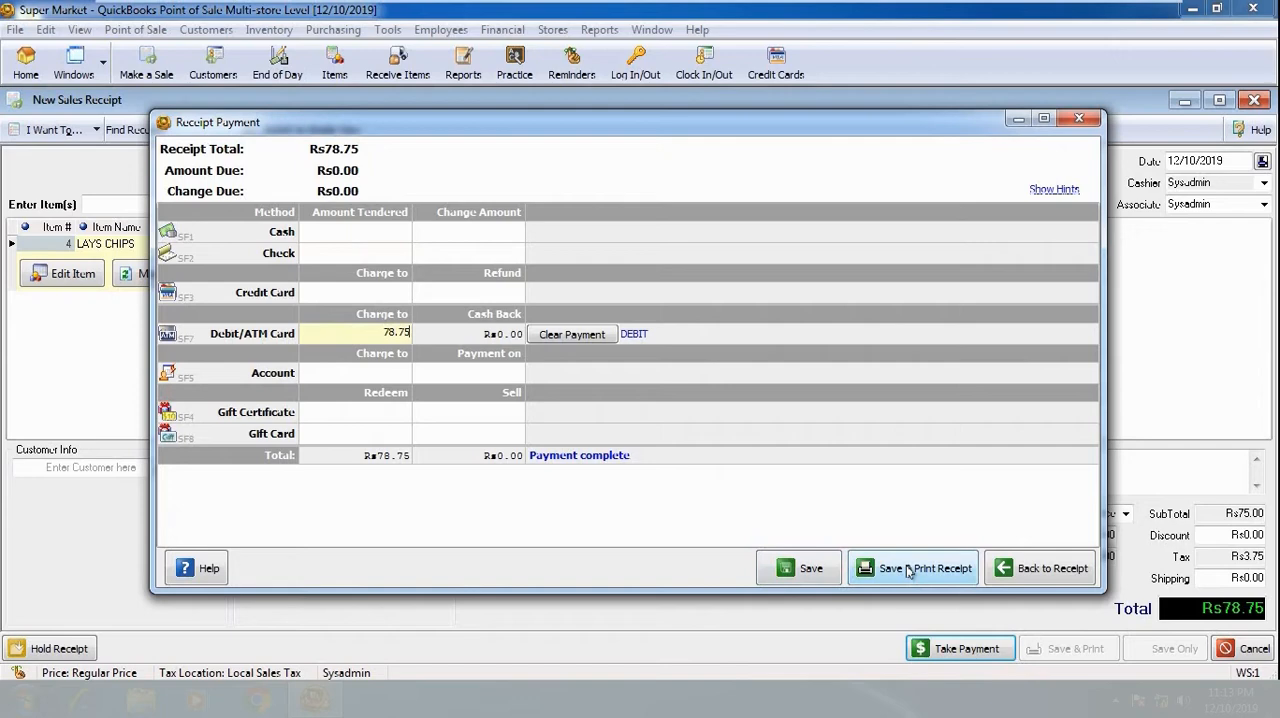
{"action": "left_click", "coordinate": [588, 338]}
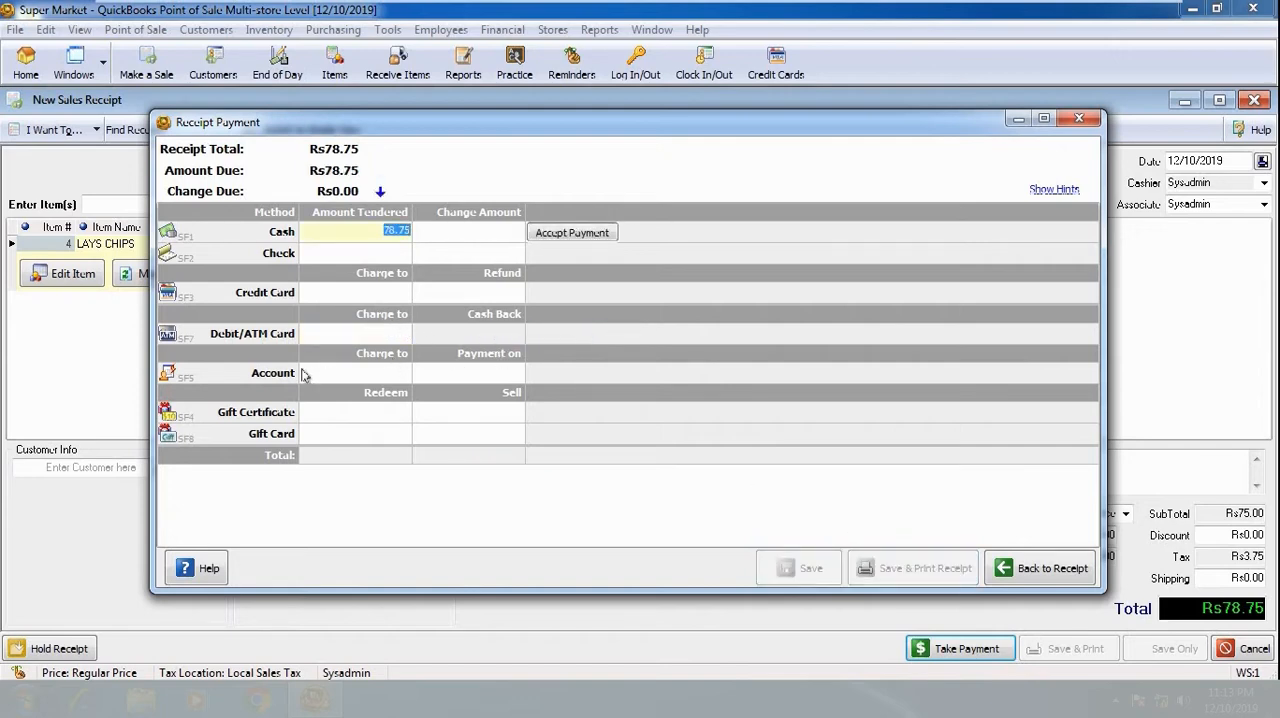
- Select the account charge as payment method, leave the payment without accepting it, and discard the LAYS CHIPS receipt
{"action": "left_click", "coordinate": [367, 373]}
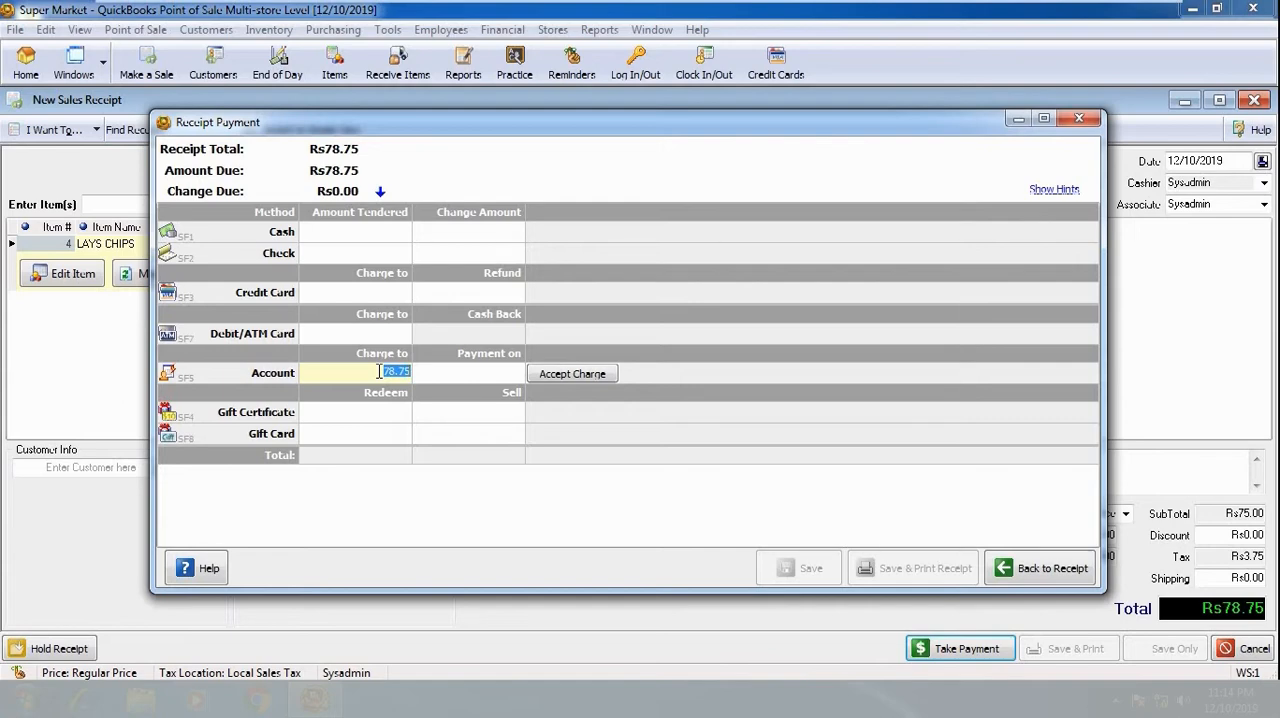
{"action": "left_click", "coordinate": [1079, 118]}
{"action": "left_click", "coordinate": [1255, 102]}
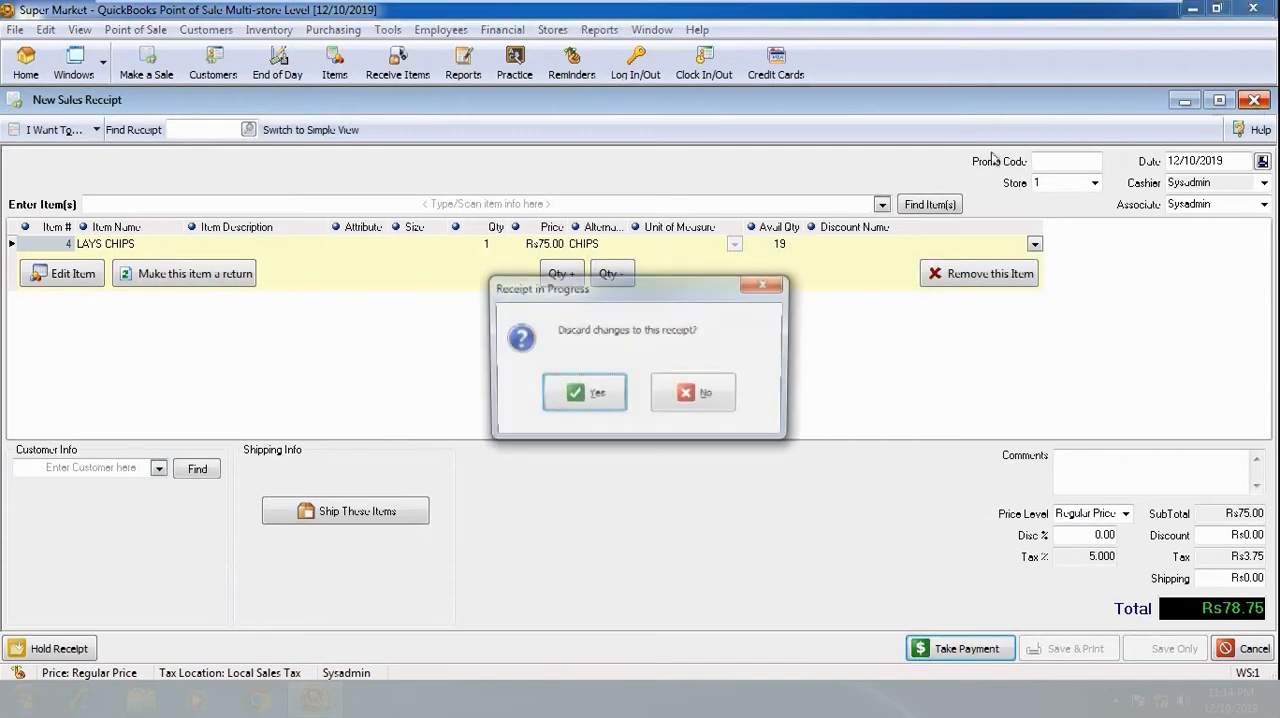
{"action": "left_click", "coordinate": [554, 394]}
- Enable check payments and a charge account for the third customer in the customer list, save the record, and close the list
{"action": "left_click", "coordinate": [206, 29]}
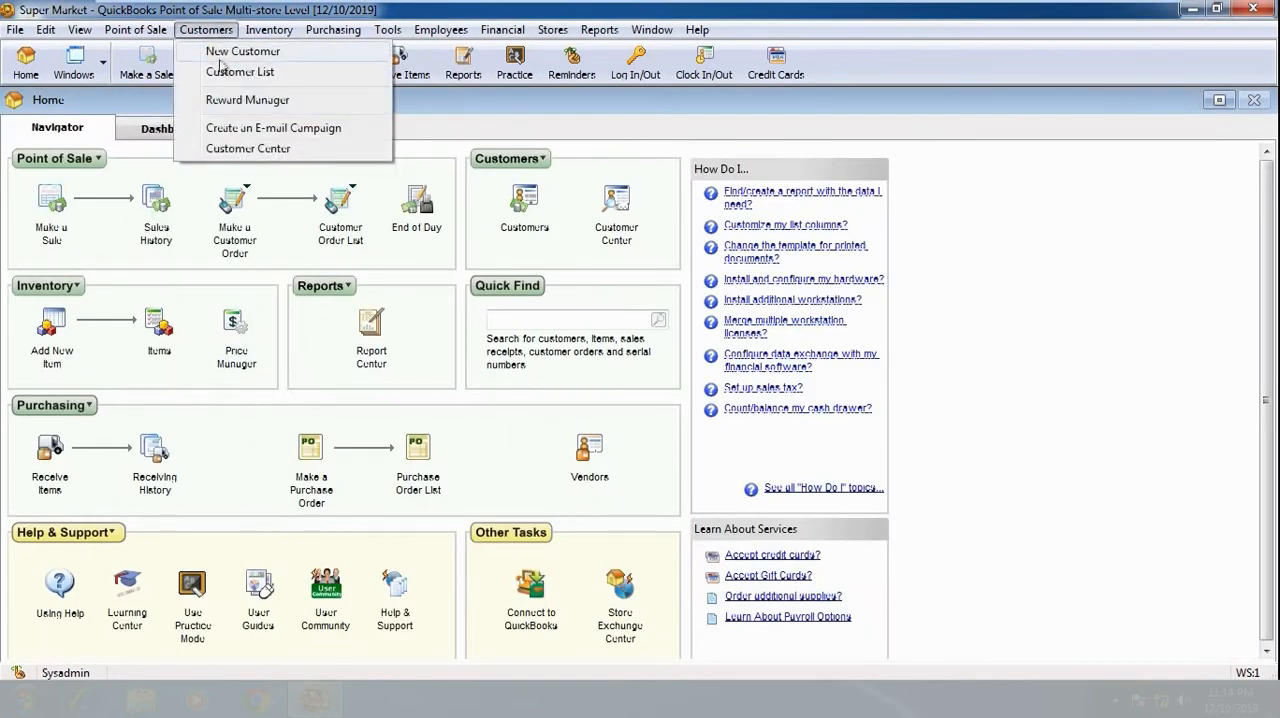
{"action": "left_click", "coordinate": [218, 69]}
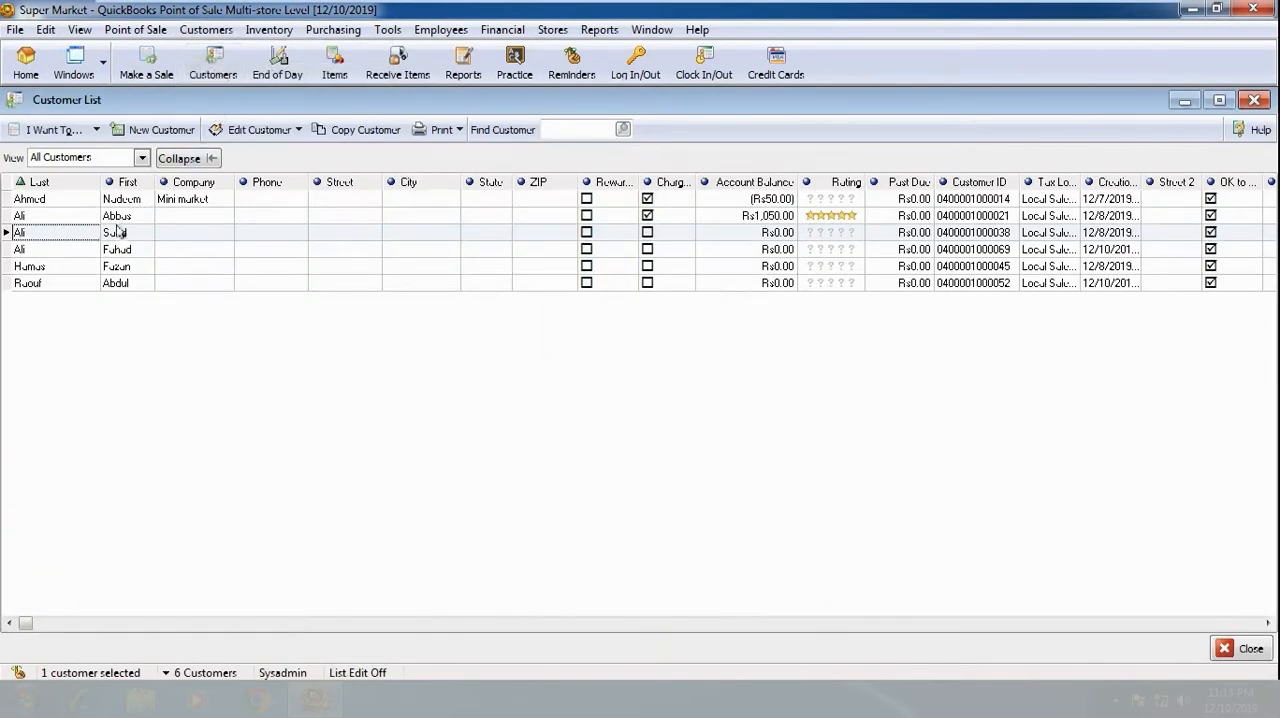
{"action": "double_click", "coordinate": [177, 238]}
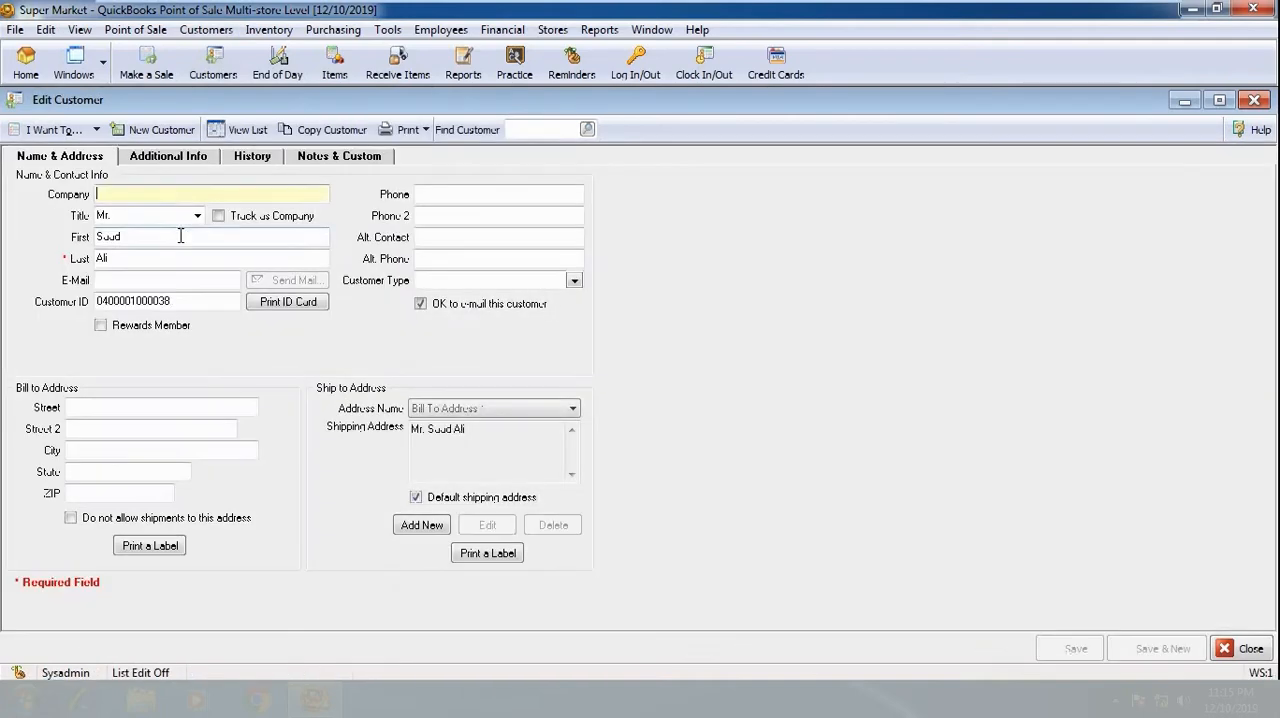
{"action": "left_click", "coordinate": [182, 158]}
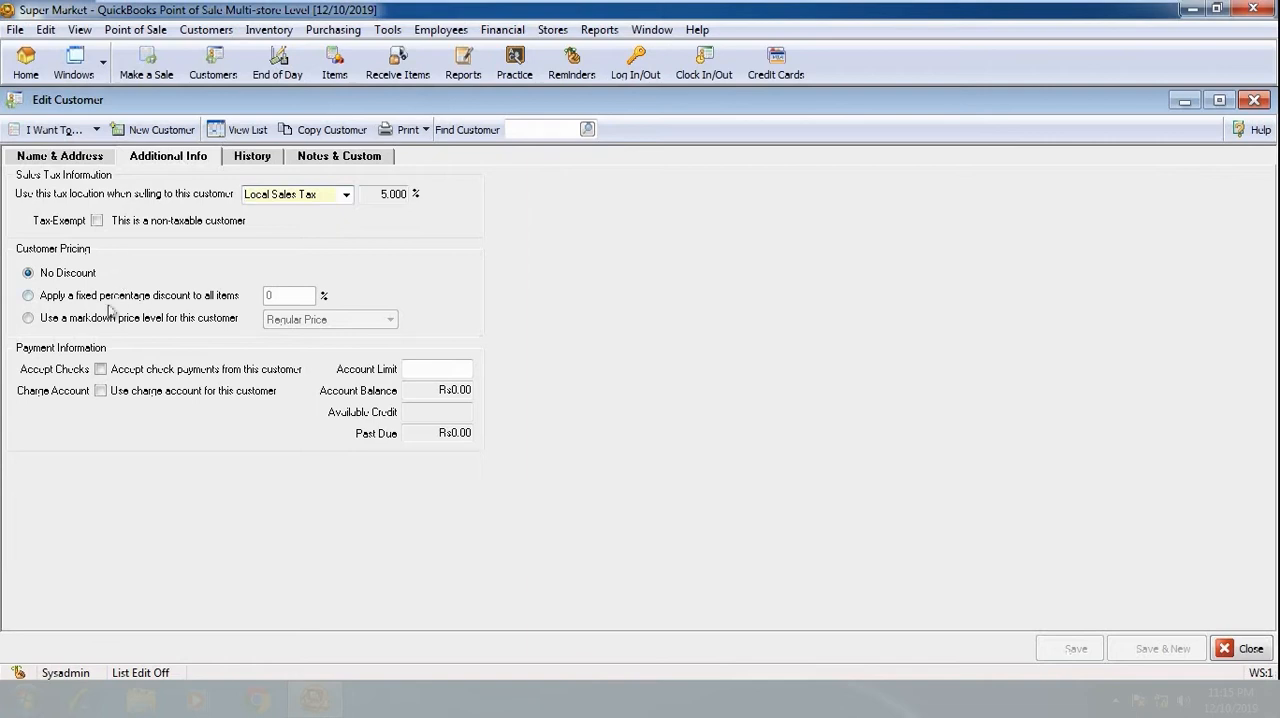
{"action": "left_click", "coordinate": [101, 370]}
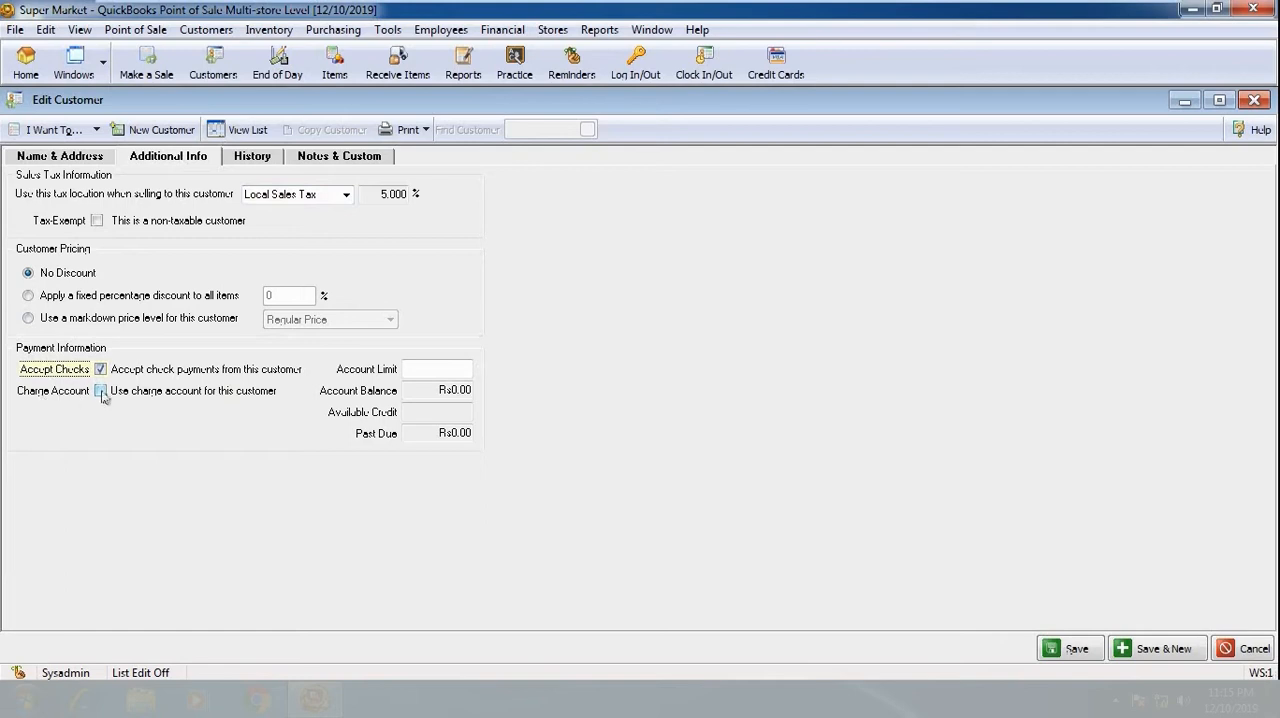
{"action": "left_click", "coordinate": [101, 391]}
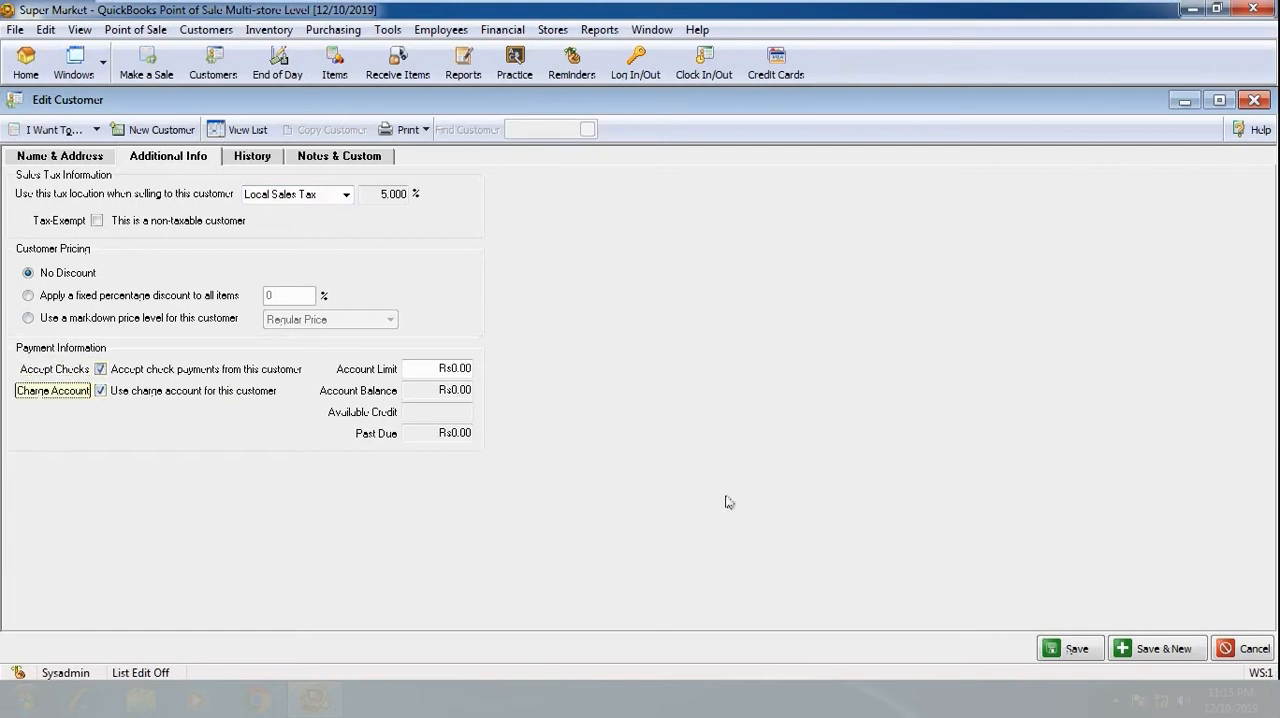
{"action": "left_click", "coordinate": [1075, 649]}
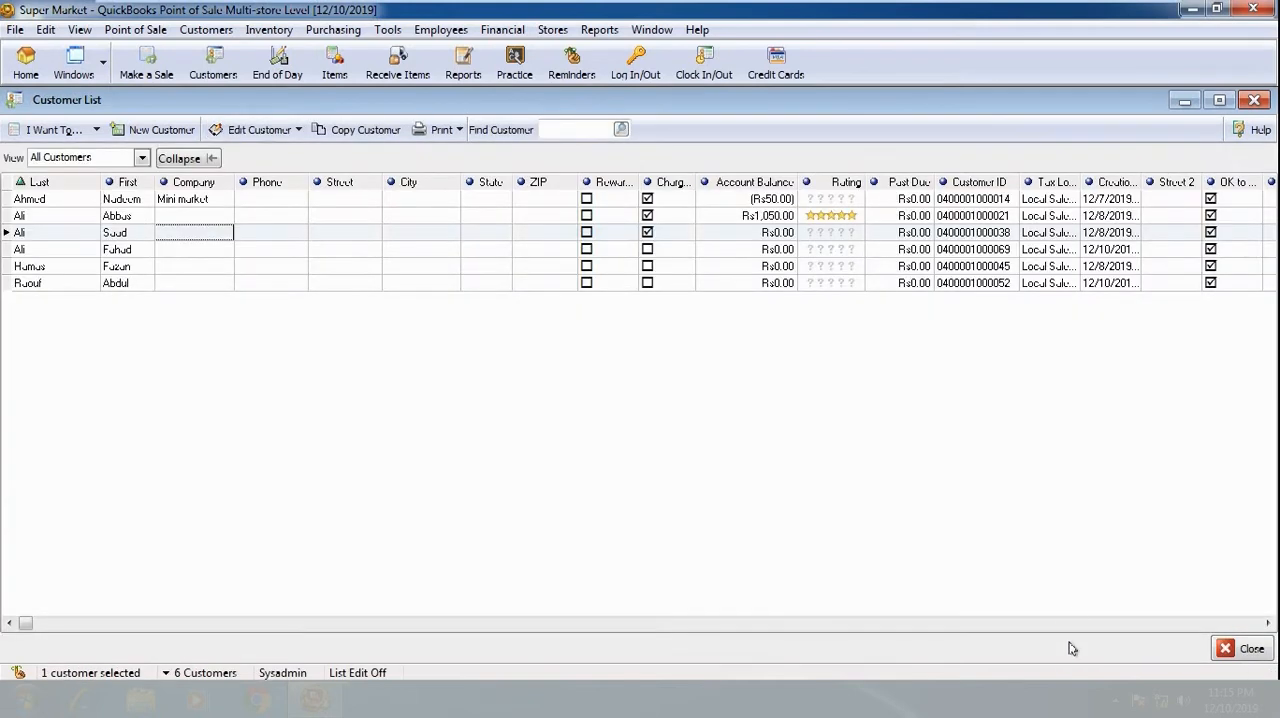
{"action": "left_click", "coordinate": [1245, 648]}
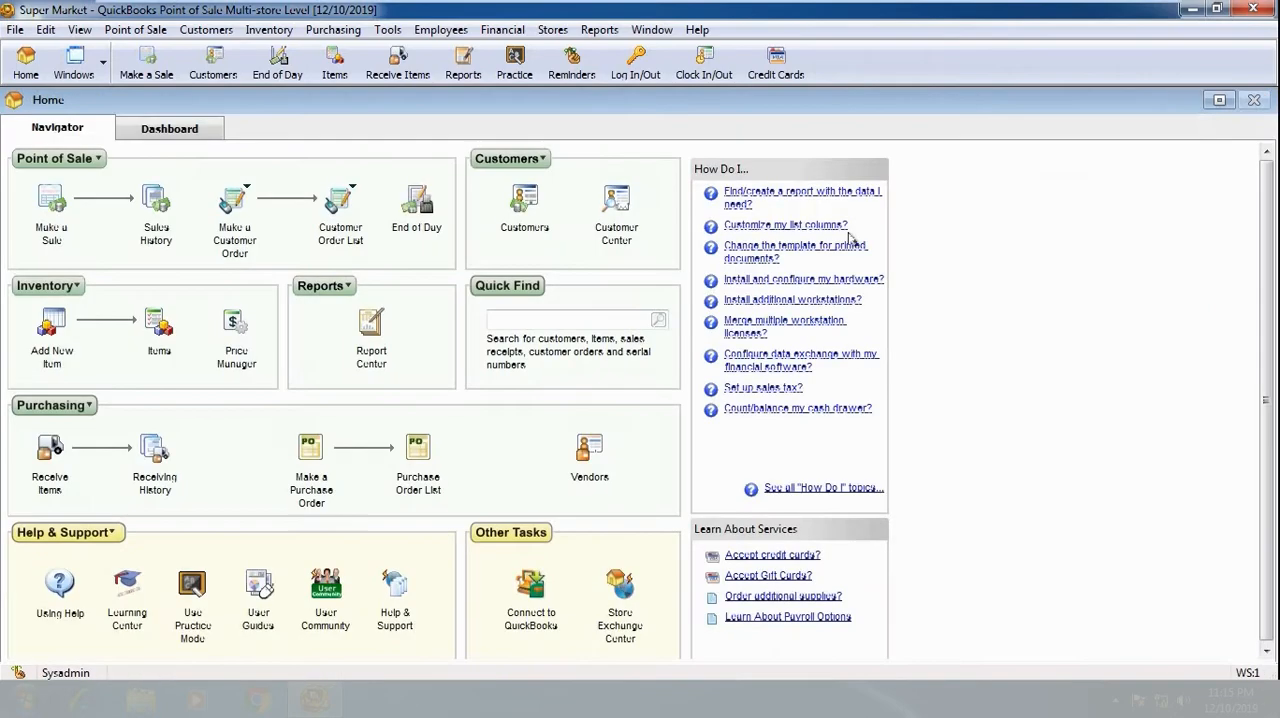
- Create a new sales receipt with one LAYS CHIPS and assign it to the customer whose charge account was enabled
{"action": "left_click", "coordinate": [48, 200]}
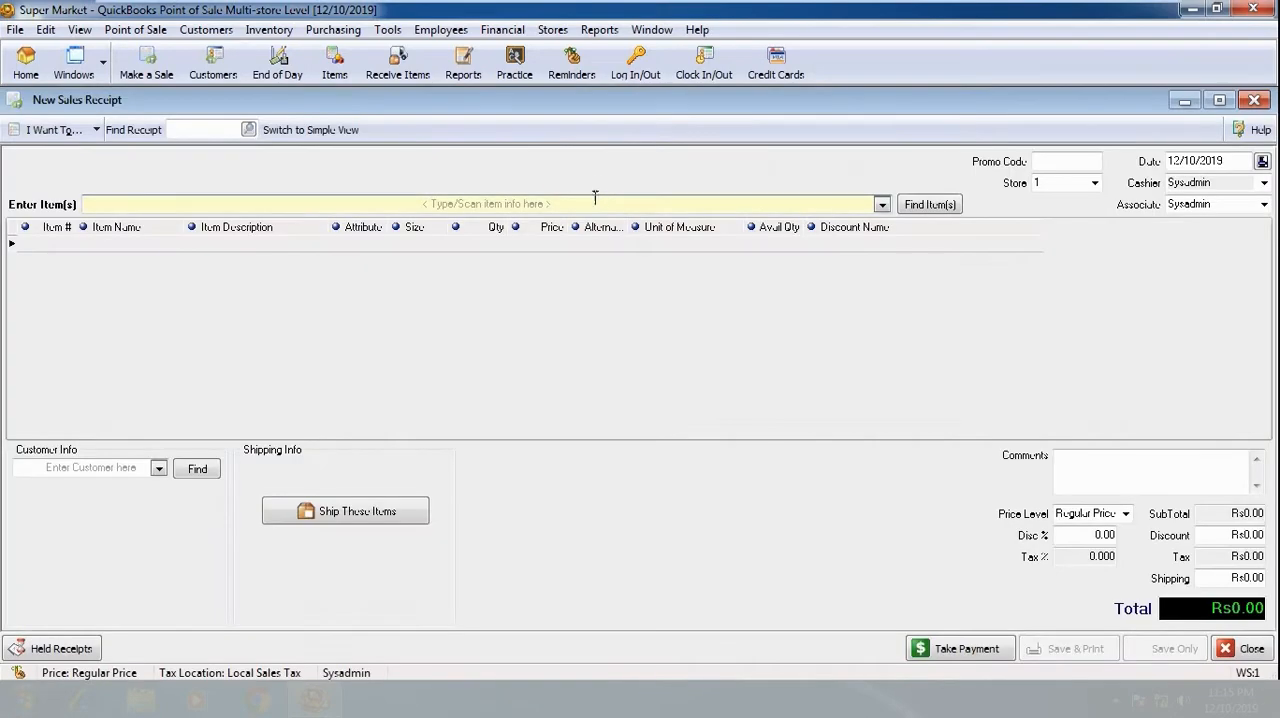
{"action": "type", "text": "lay"}
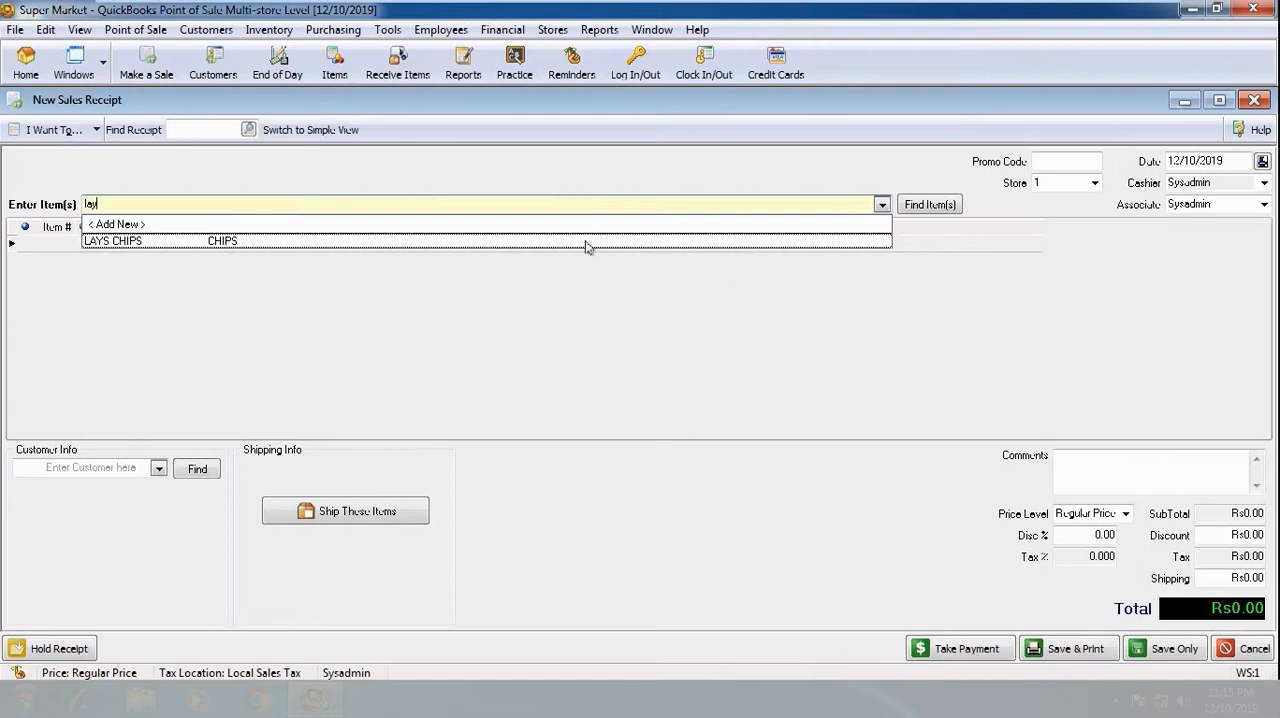
{"action": "left_click", "coordinate": [588, 241]}
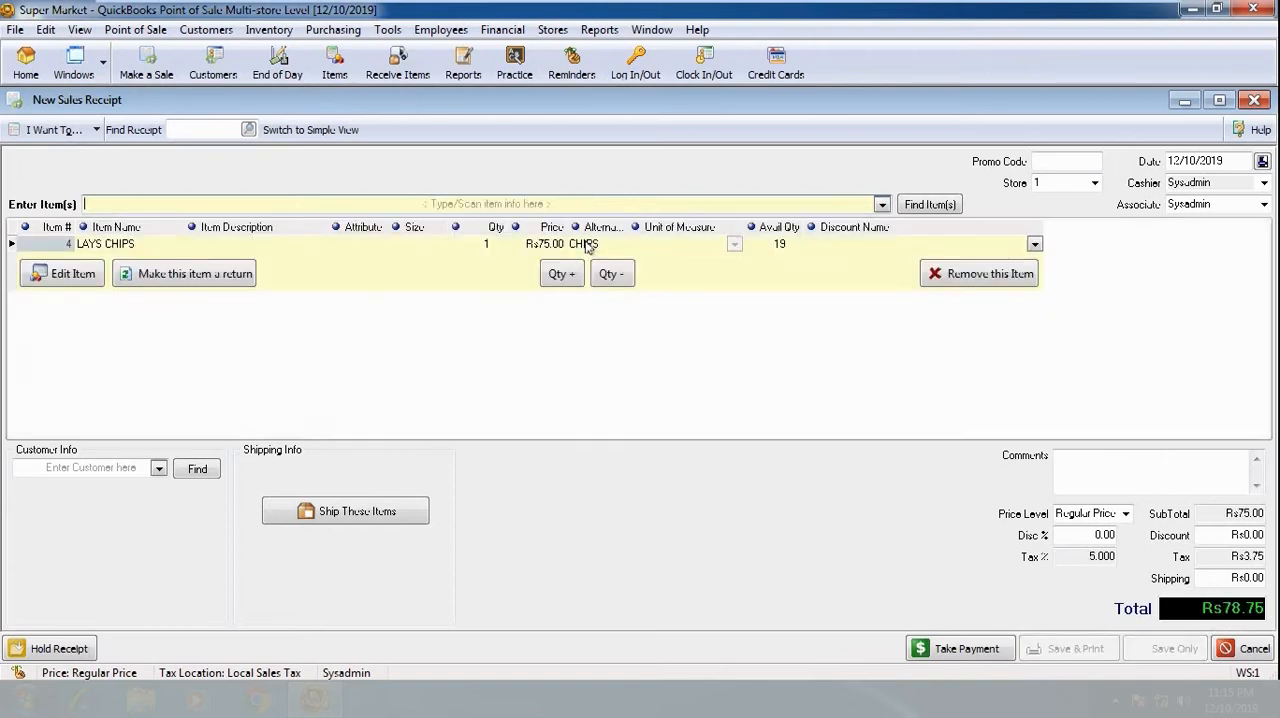
{"action": "left_click", "coordinate": [158, 468]}
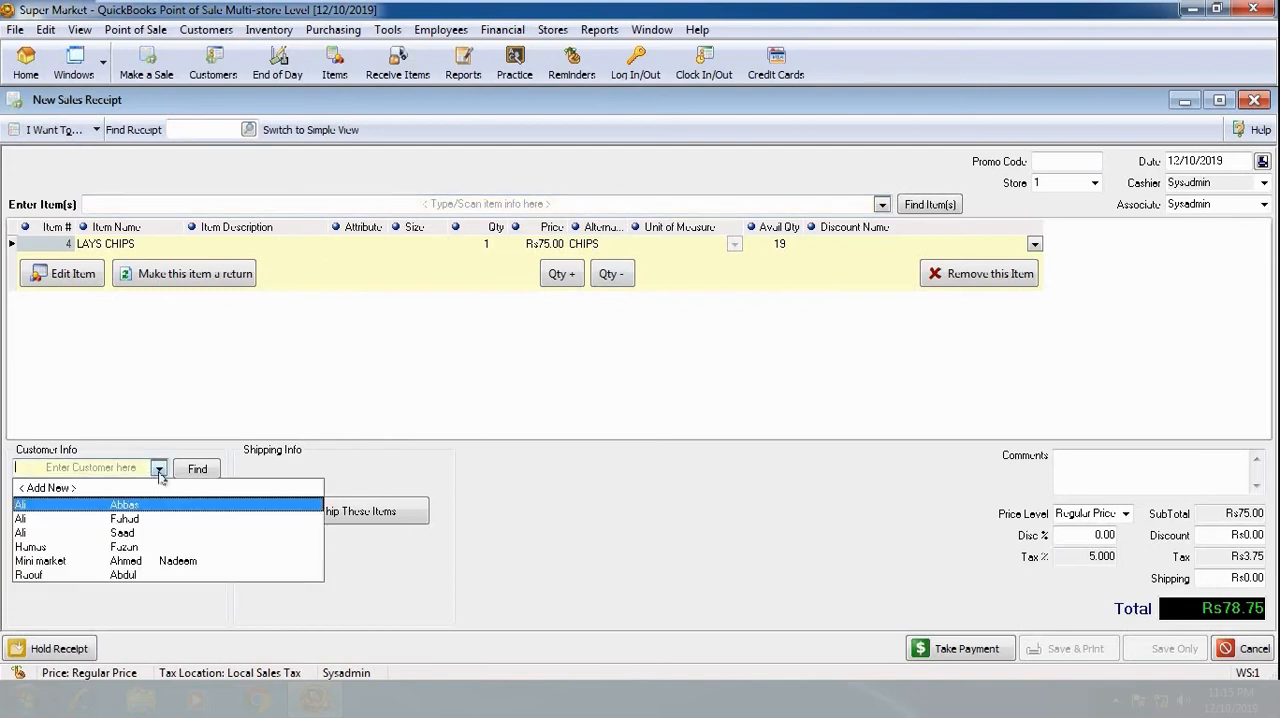
{"action": "left_click", "coordinate": [138, 534]}
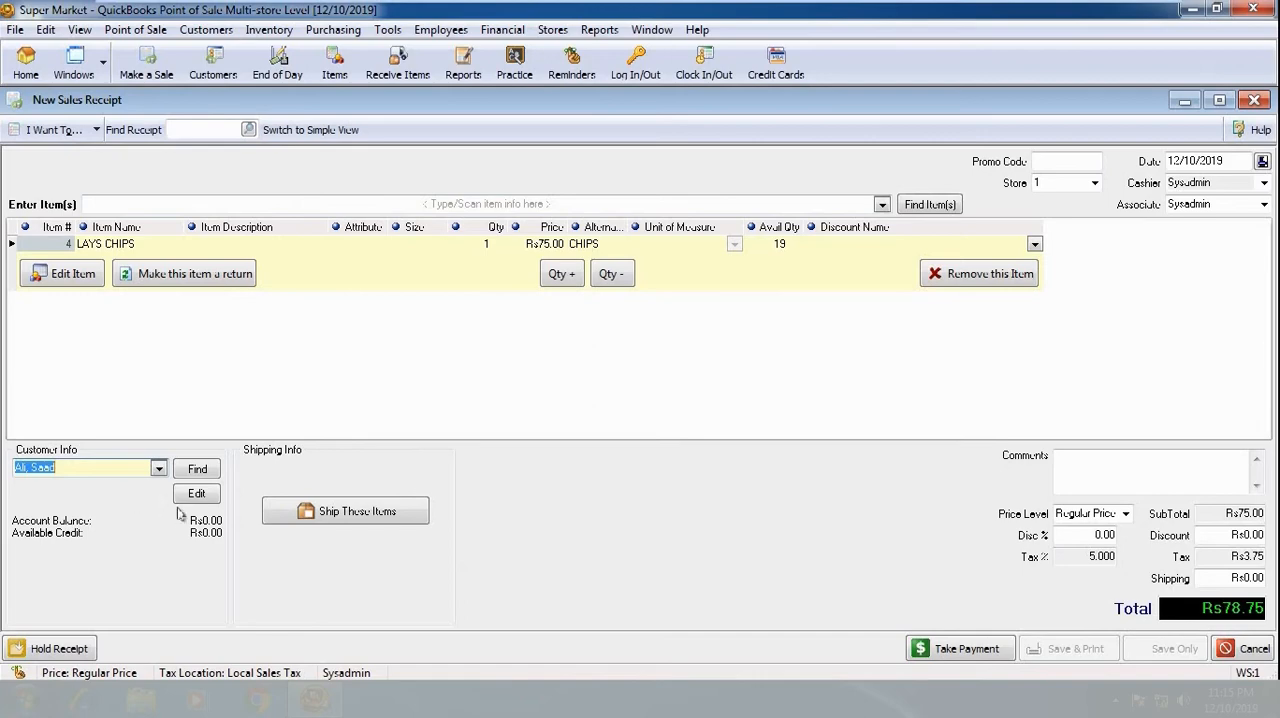
- Charge the full Rs78.75 to the customer's account despite the insufficient credit, and save the receipt without printing
{"action": "left_click", "coordinate": [958, 649]}
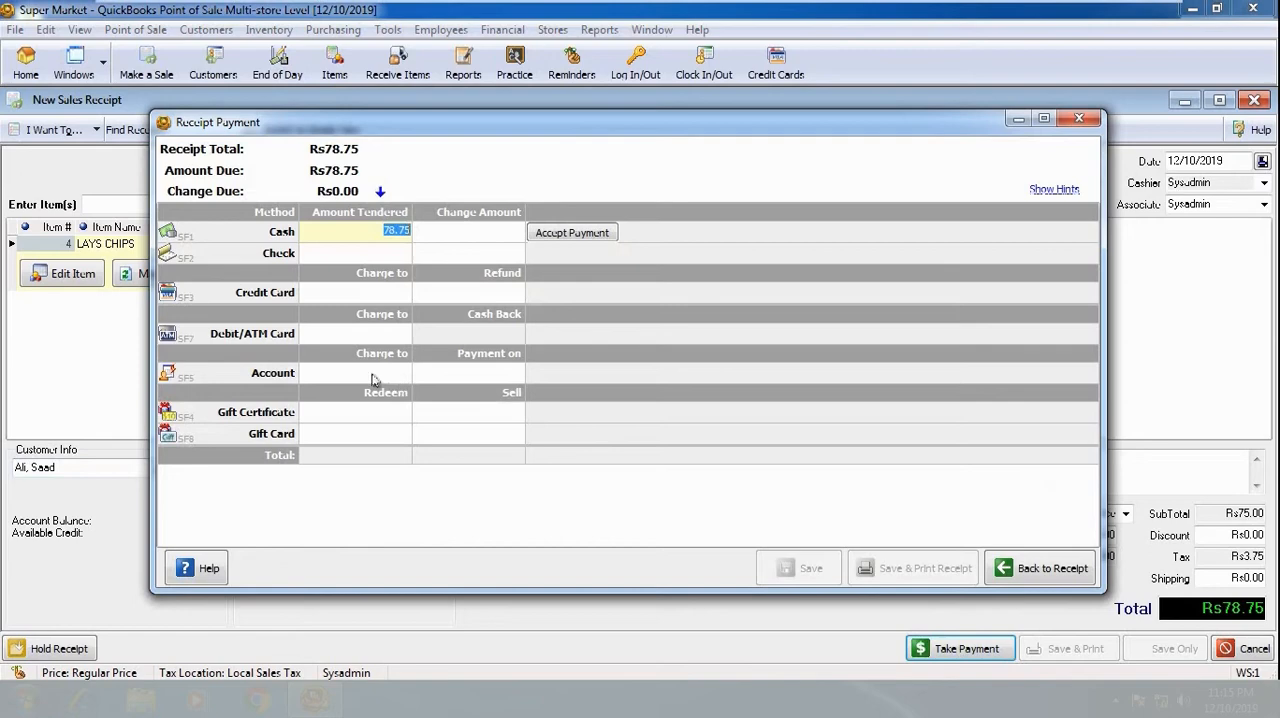
{"action": "left_click", "coordinate": [372, 372]}
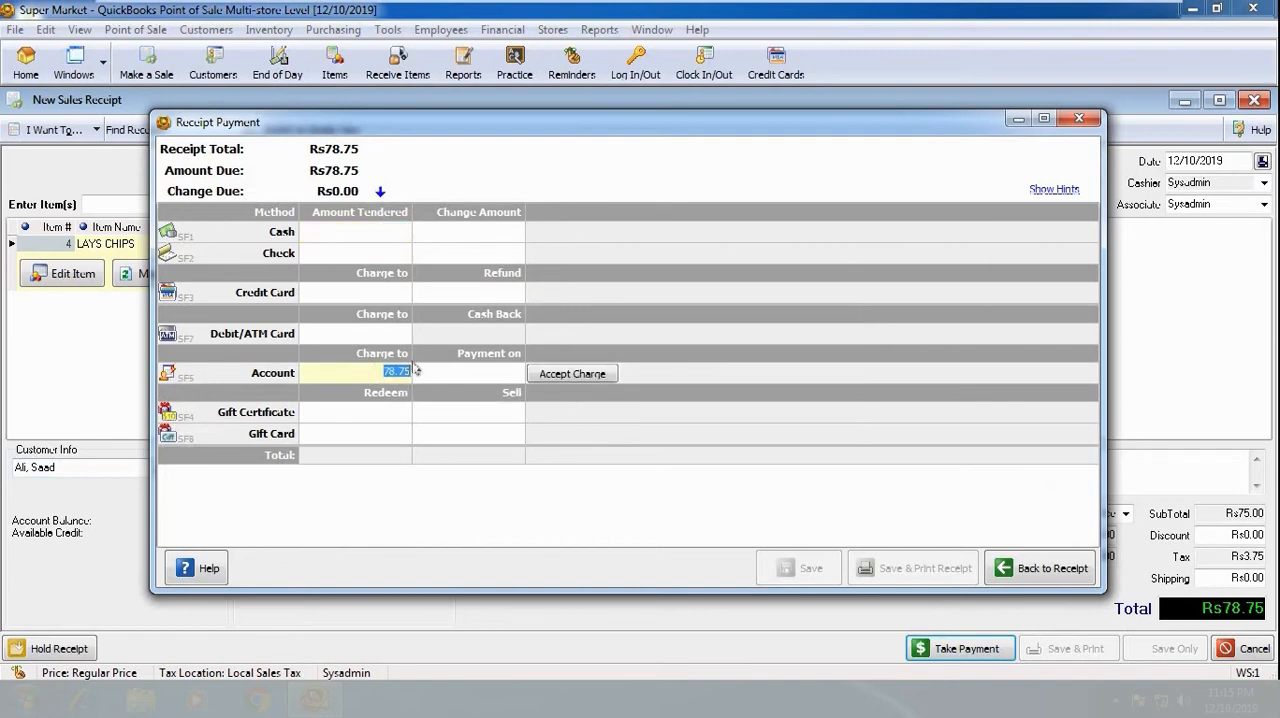
{"action": "left_click", "coordinate": [580, 375]}
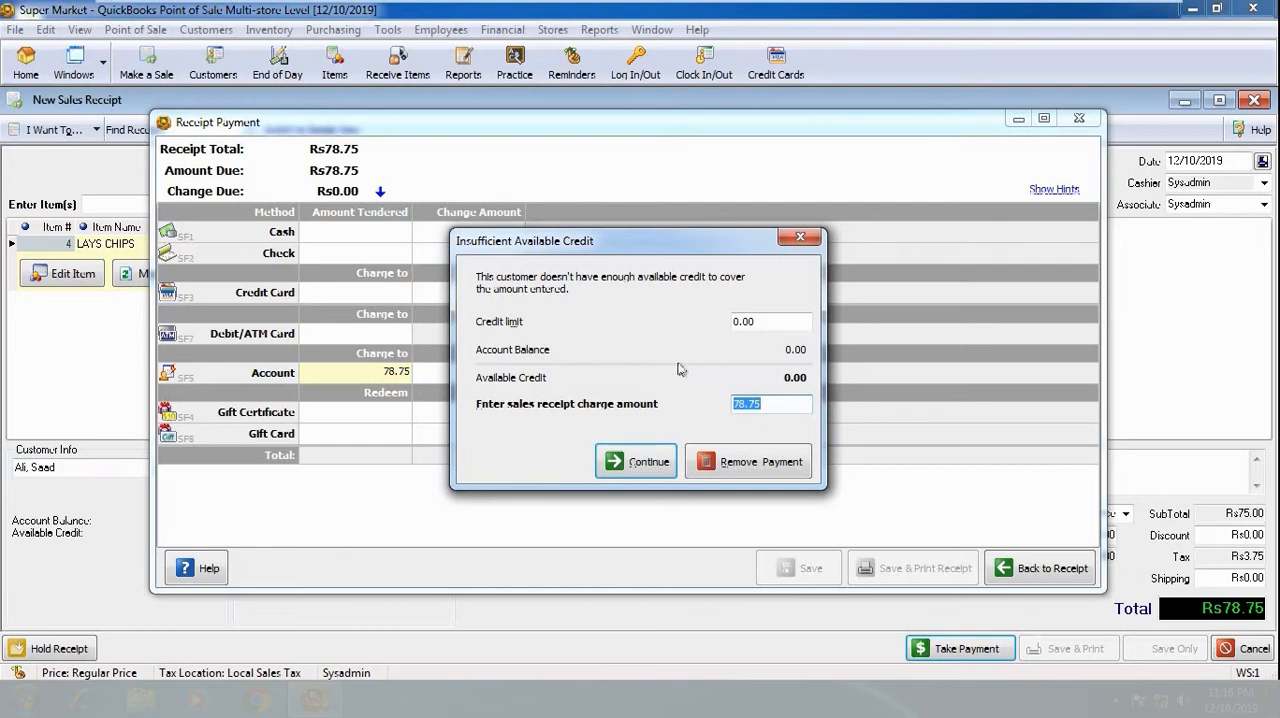
{"action": "left_click_drag", "start_coordinate": [786, 321], "coordinate": [740, 321]}
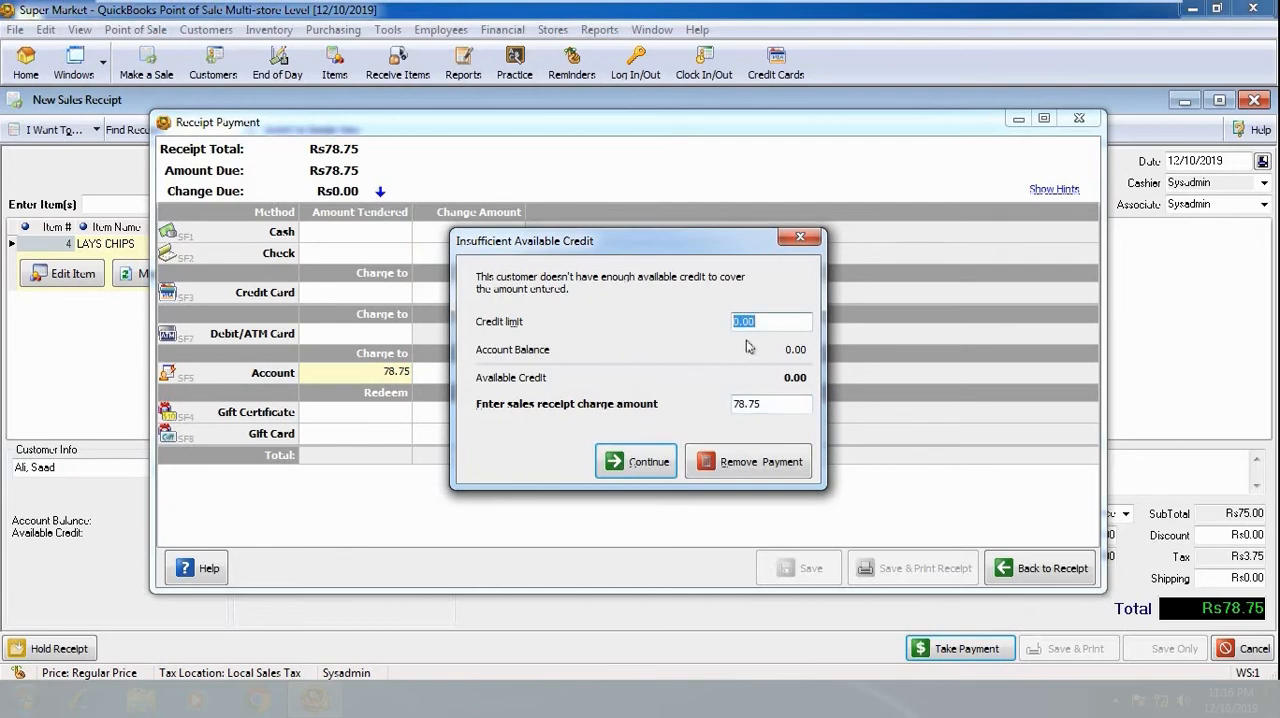
{"action": "left_click", "coordinate": [774, 405]}
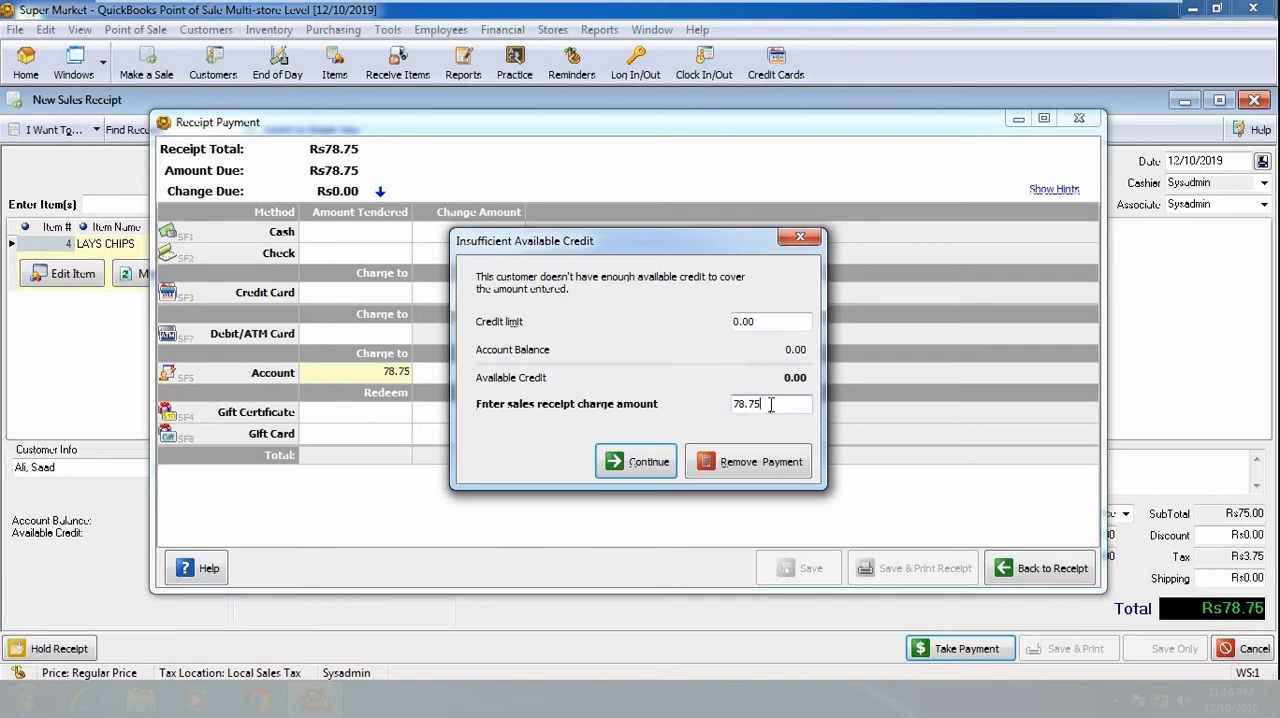
{"action": "left_click", "coordinate": [638, 464]}
{"action": "left_click", "coordinate": [800, 568]}
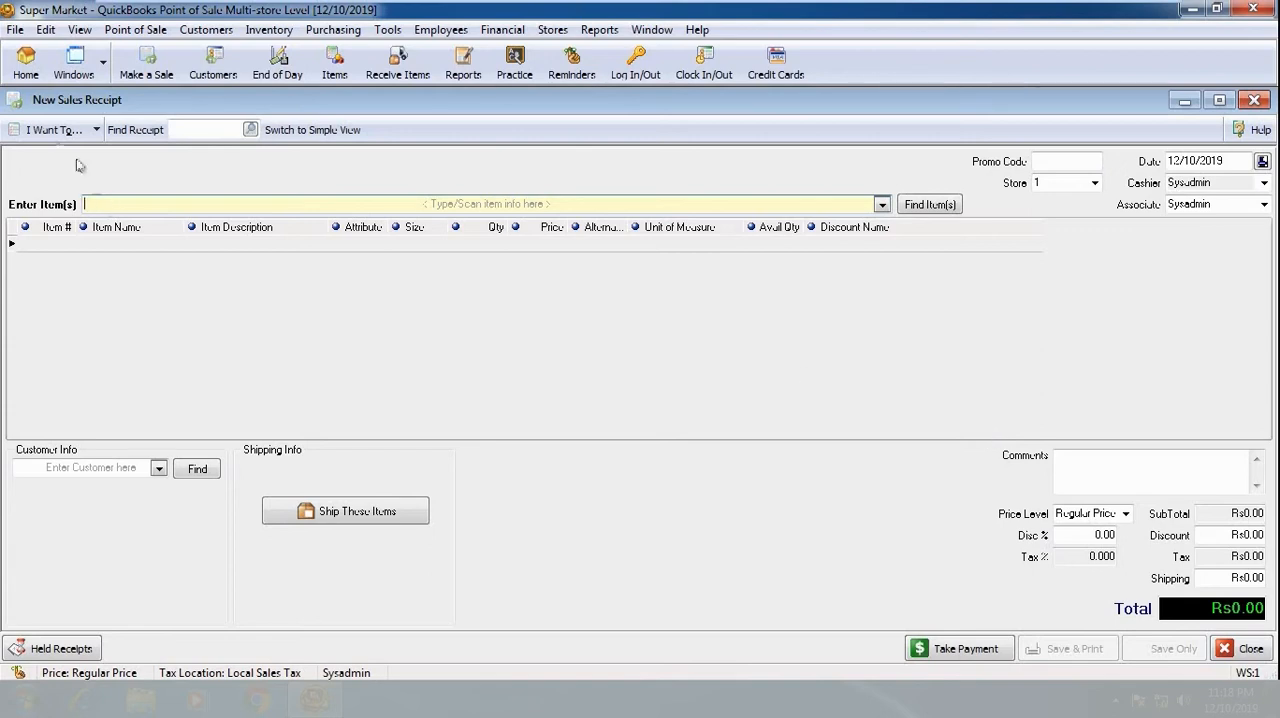
- Take a payment on account of Rs78.75 from the same customer and proceed to its receipt payment
{"action": "left_click", "coordinate": [95, 134]}
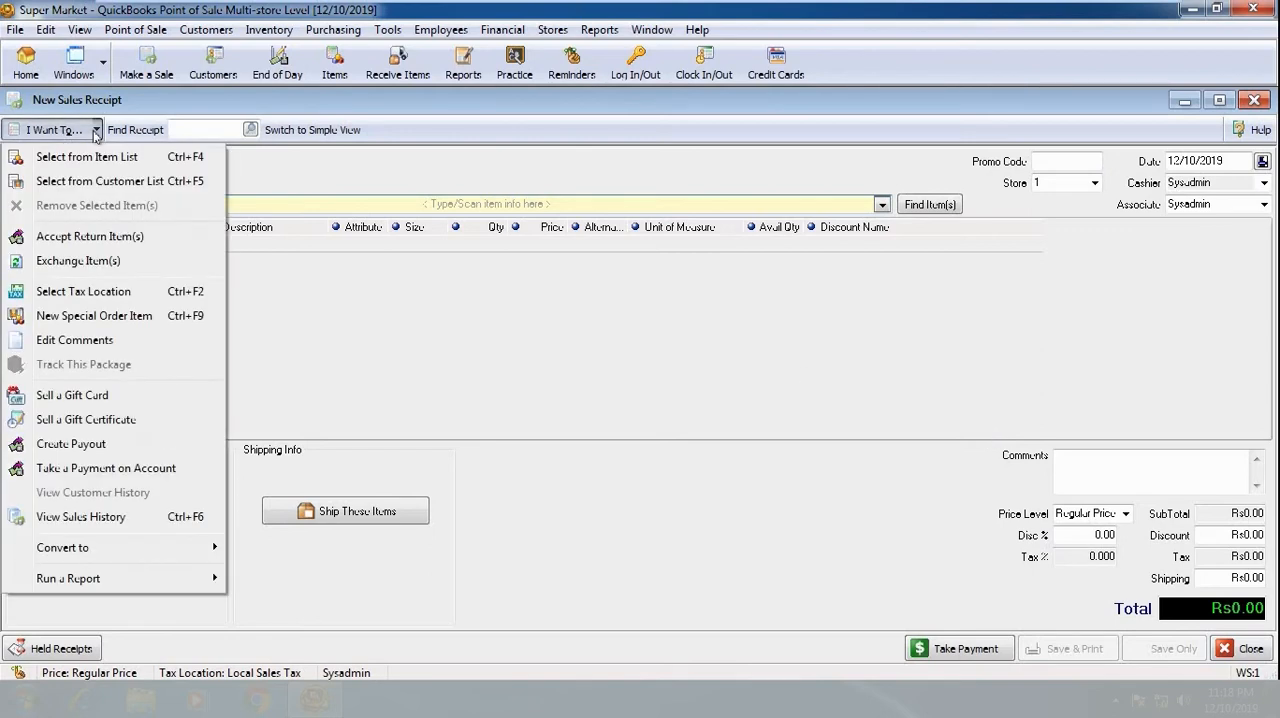
{"action": "left_click", "coordinate": [134, 472]}
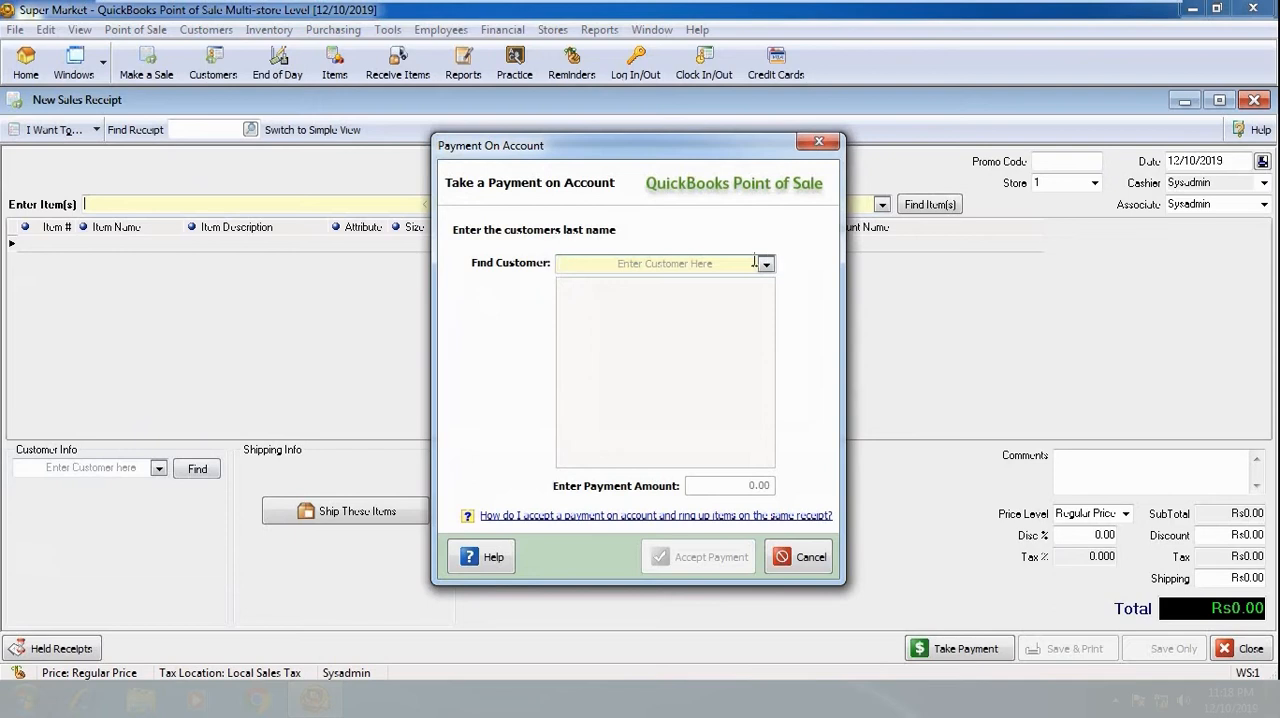
{"action": "type", "text": "saa"}
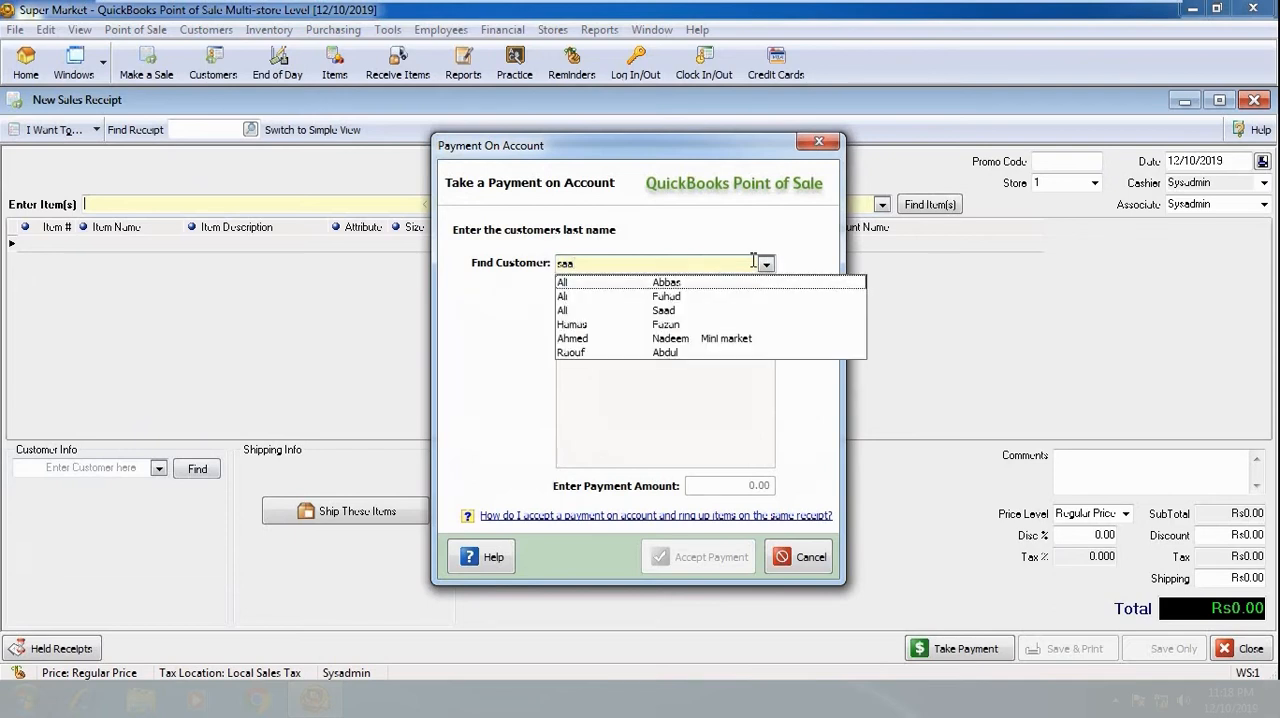
{"action": "left_click", "coordinate": [688, 310]}
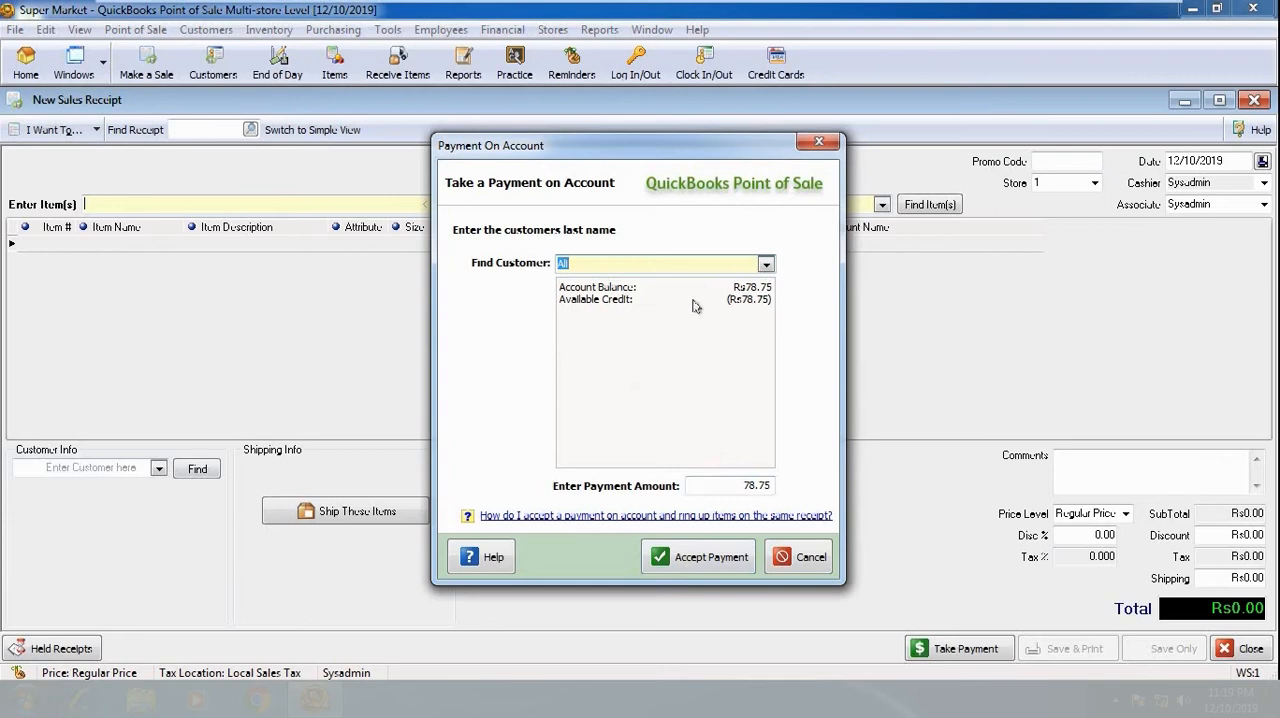
{"action": "left_click", "coordinate": [725, 487]}
{"action": "left_click_drag", "start_coordinate": [725, 487], "coordinate": [788, 488]}
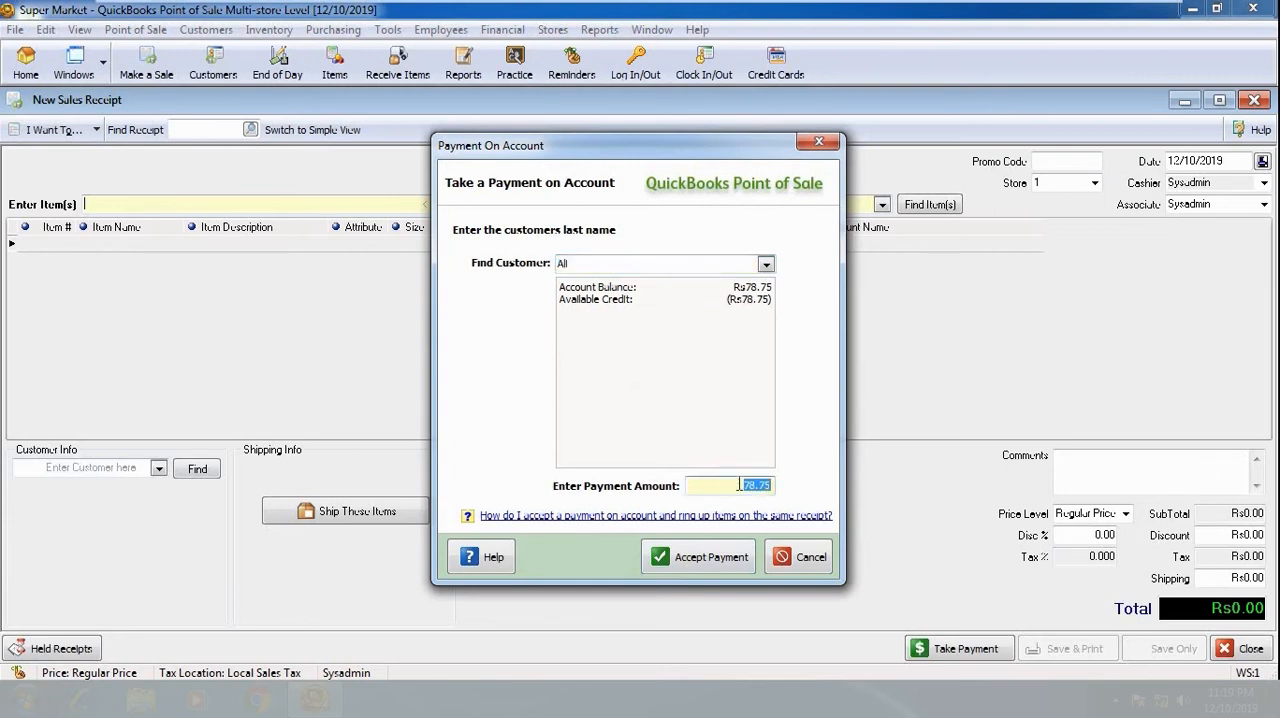
{"action": "left_click", "coordinate": [708, 558]}
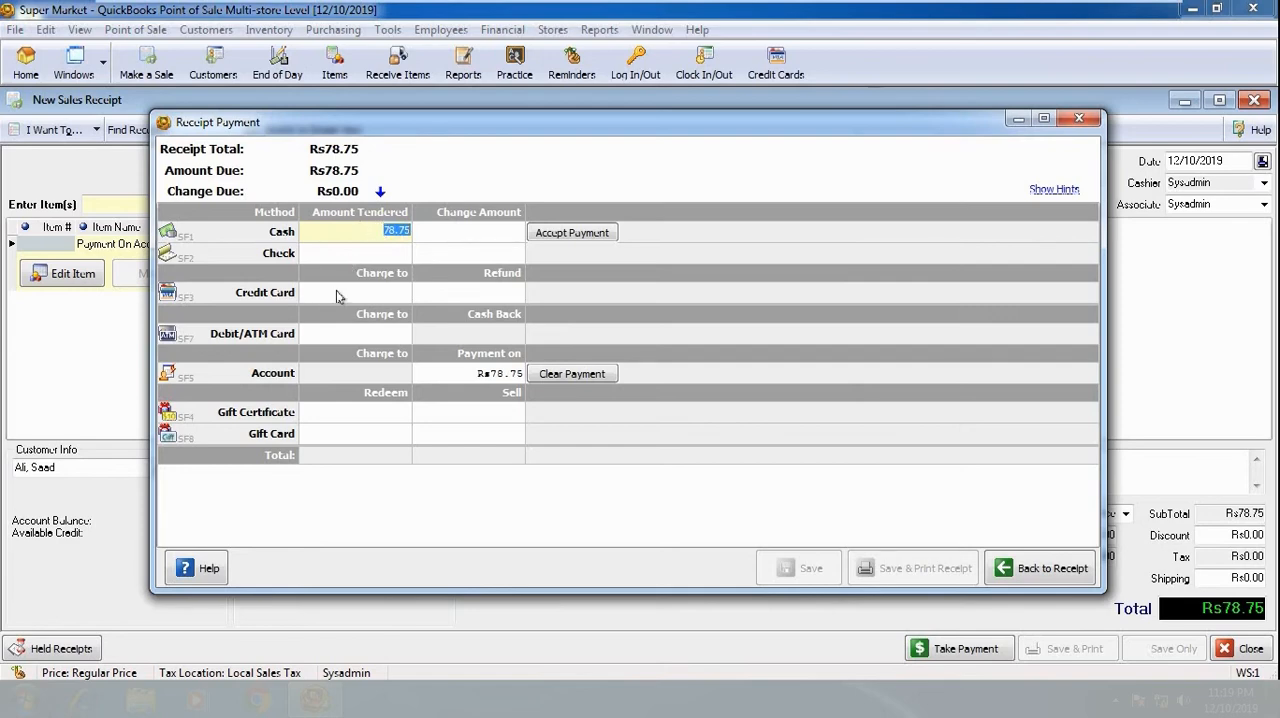
- Accept the customer's Rs78.75 account payment in cash and save the receipt without printing
{"action": "left_click", "coordinate": [594, 236]}
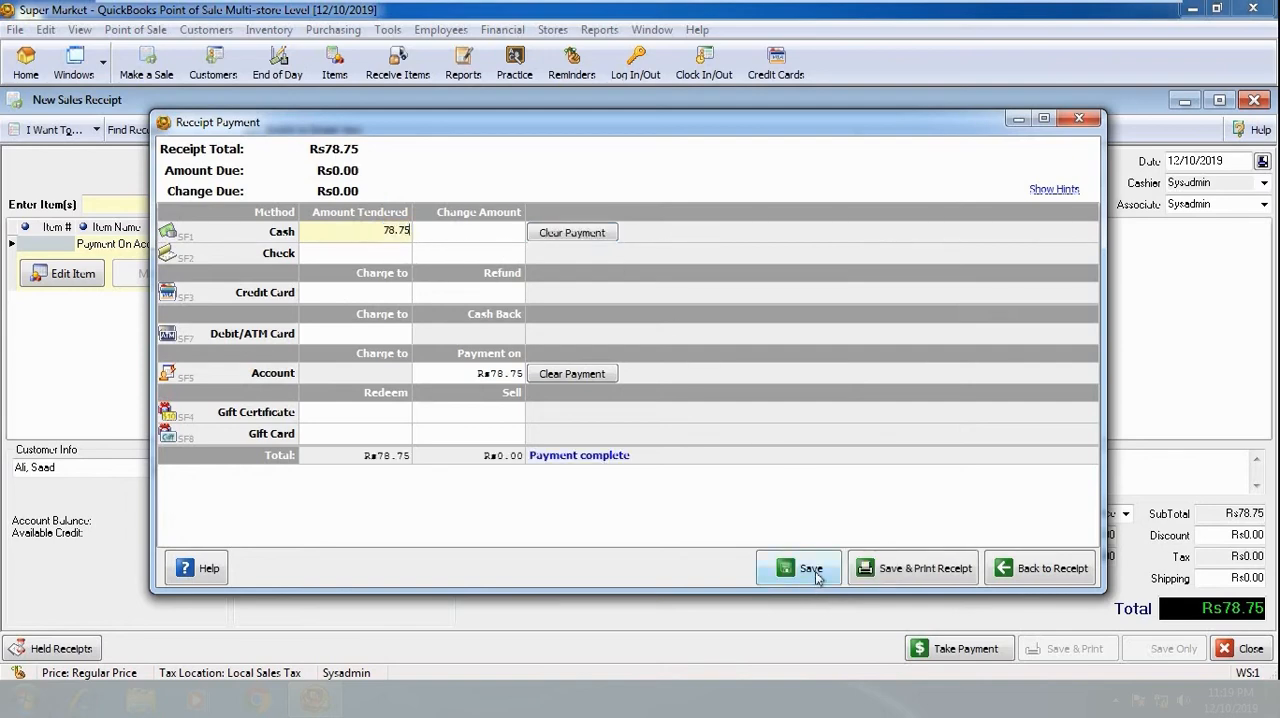
{"action": "left_click", "coordinate": [812, 570]}
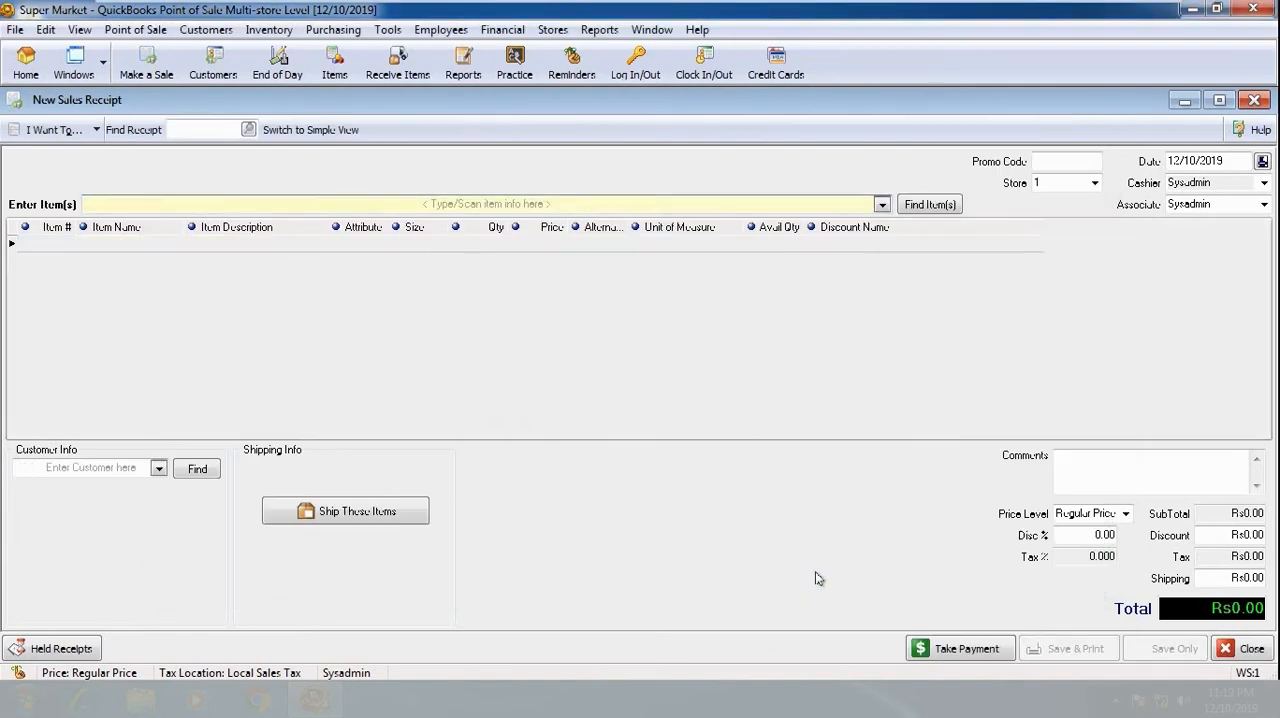
- Examine the same customer's sales history from the customer list, including the items on receipt 9, and close the record
{"action": "left_click", "coordinate": [206, 29]}
{"action": "left_click", "coordinate": [215, 72]}
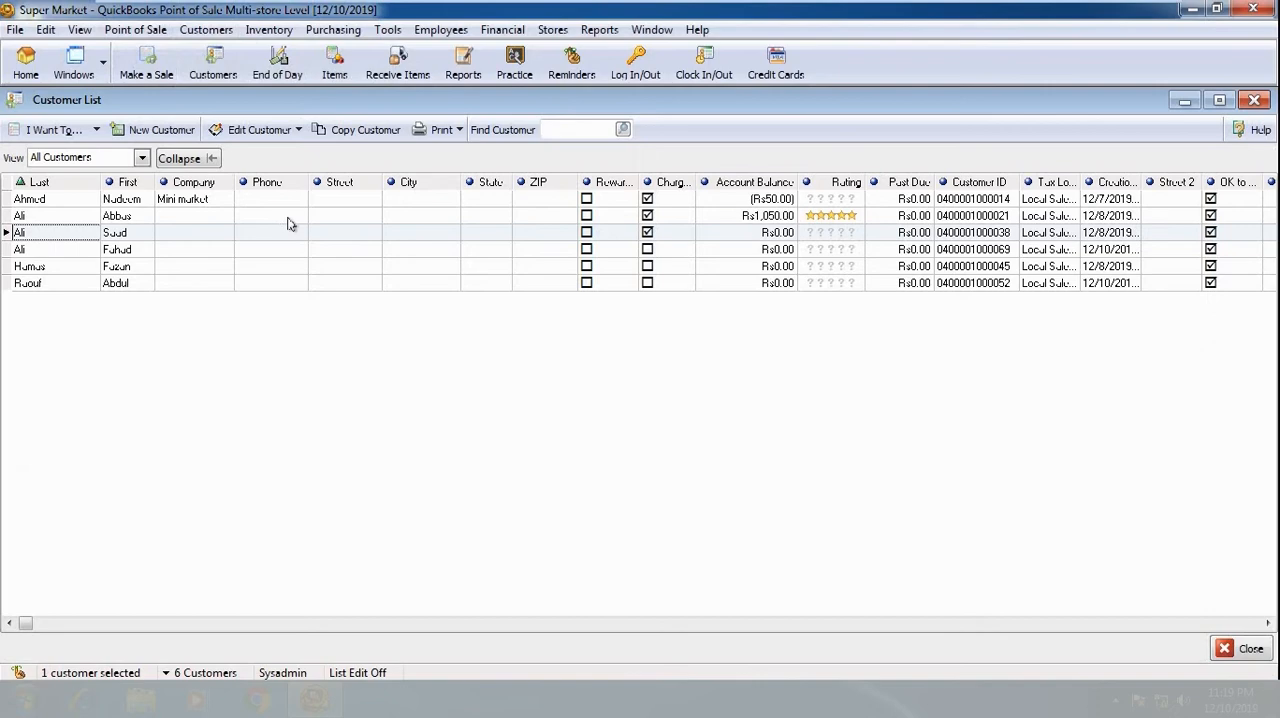
{"action": "double_click", "coordinate": [208, 230]}
{"action": "left_click", "coordinate": [187, 158]}
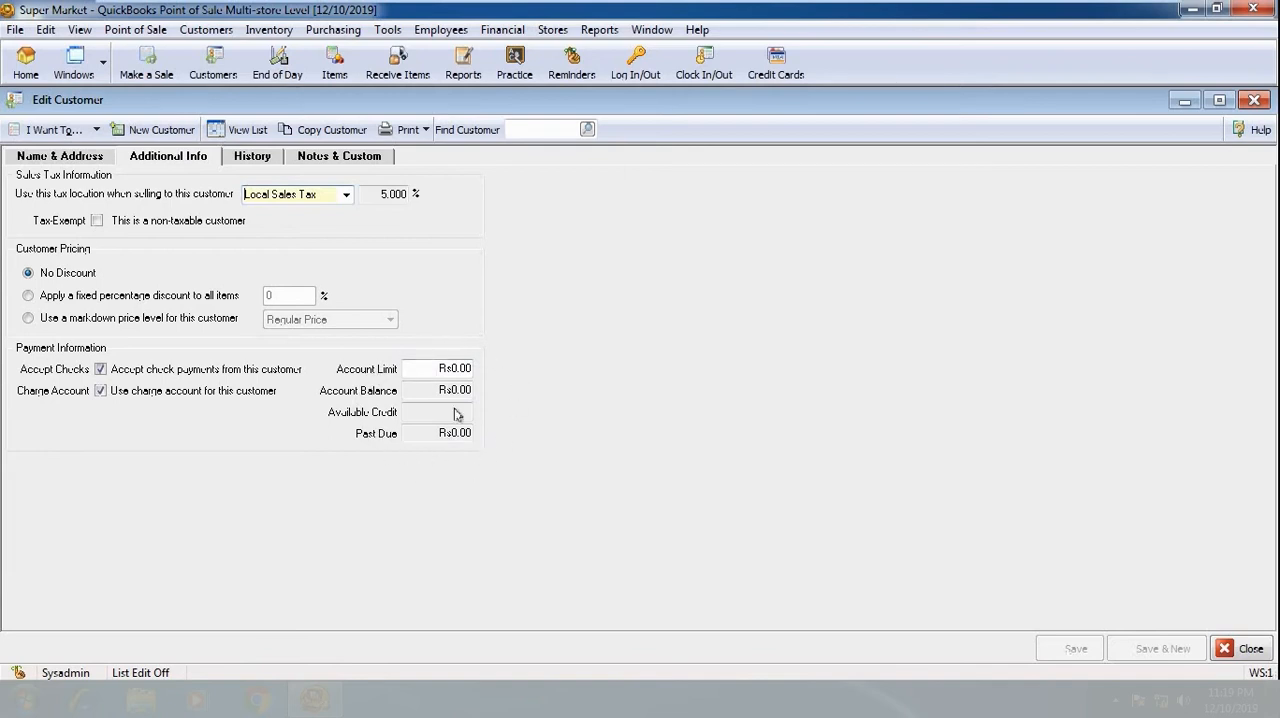
{"action": "left_click", "coordinate": [254, 160]}
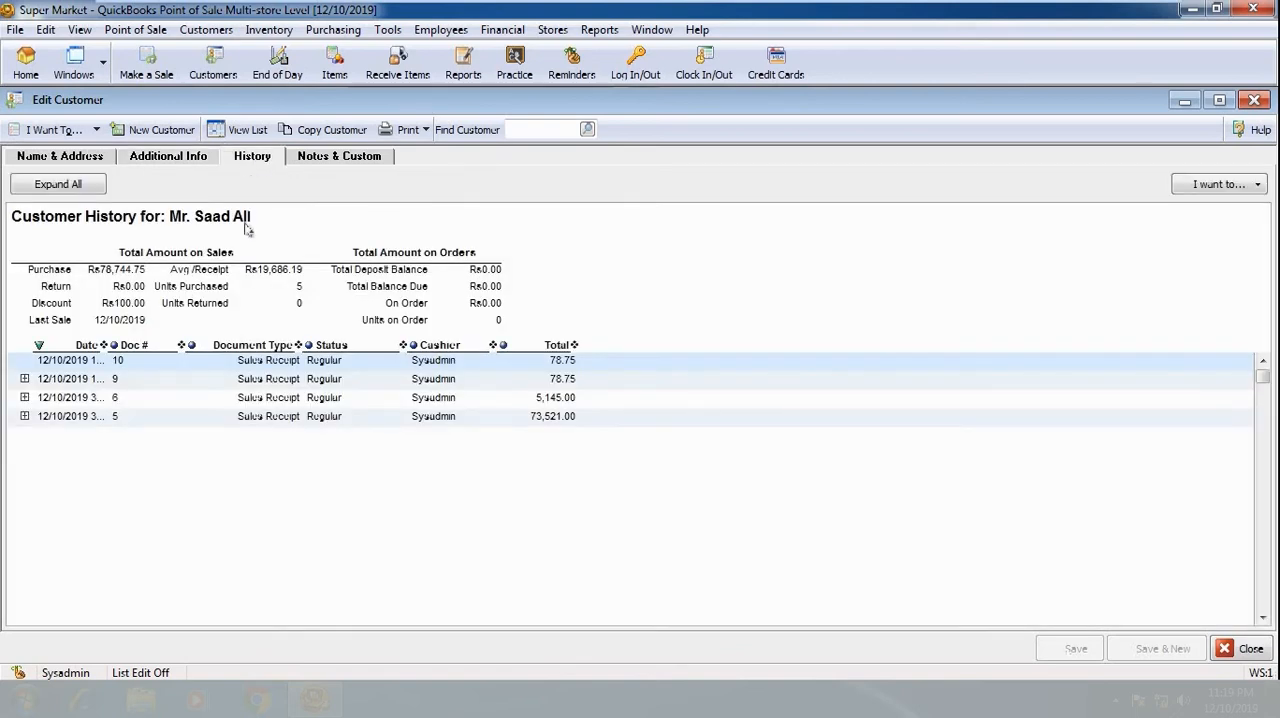
{"action": "double_click", "coordinate": [186, 382]}
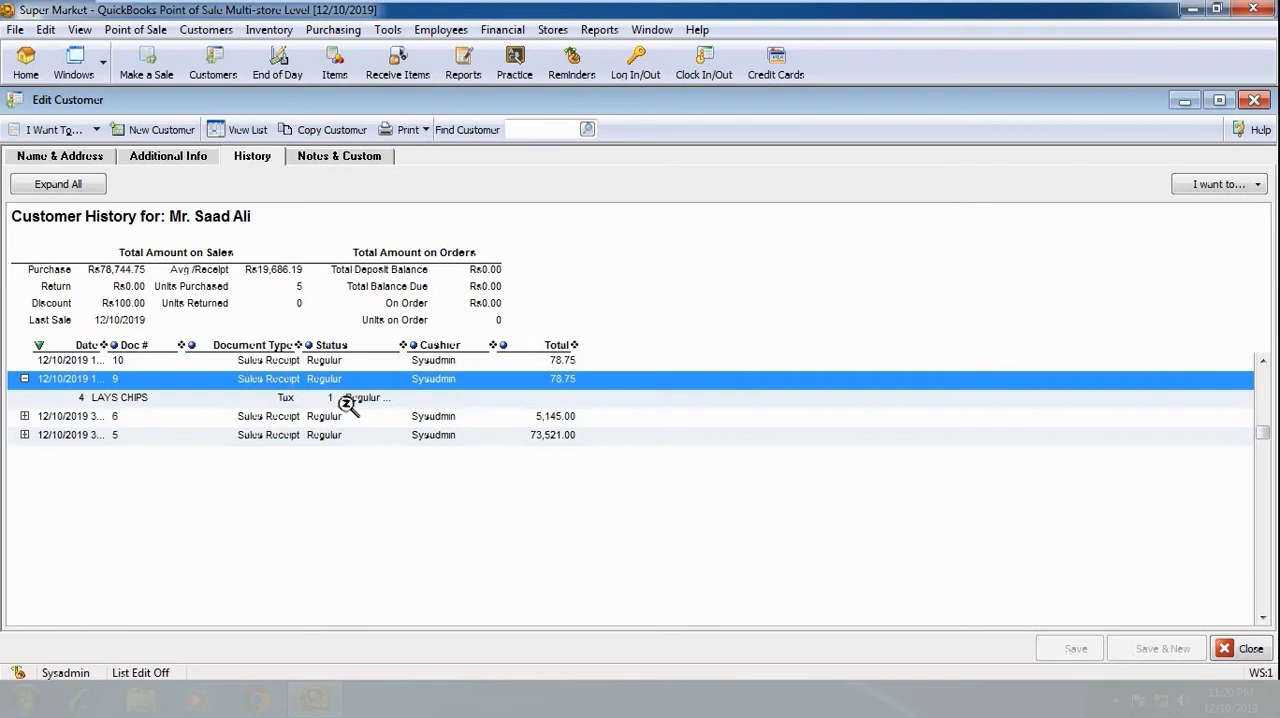
{"action": "left_click", "coordinate": [363, 400]}
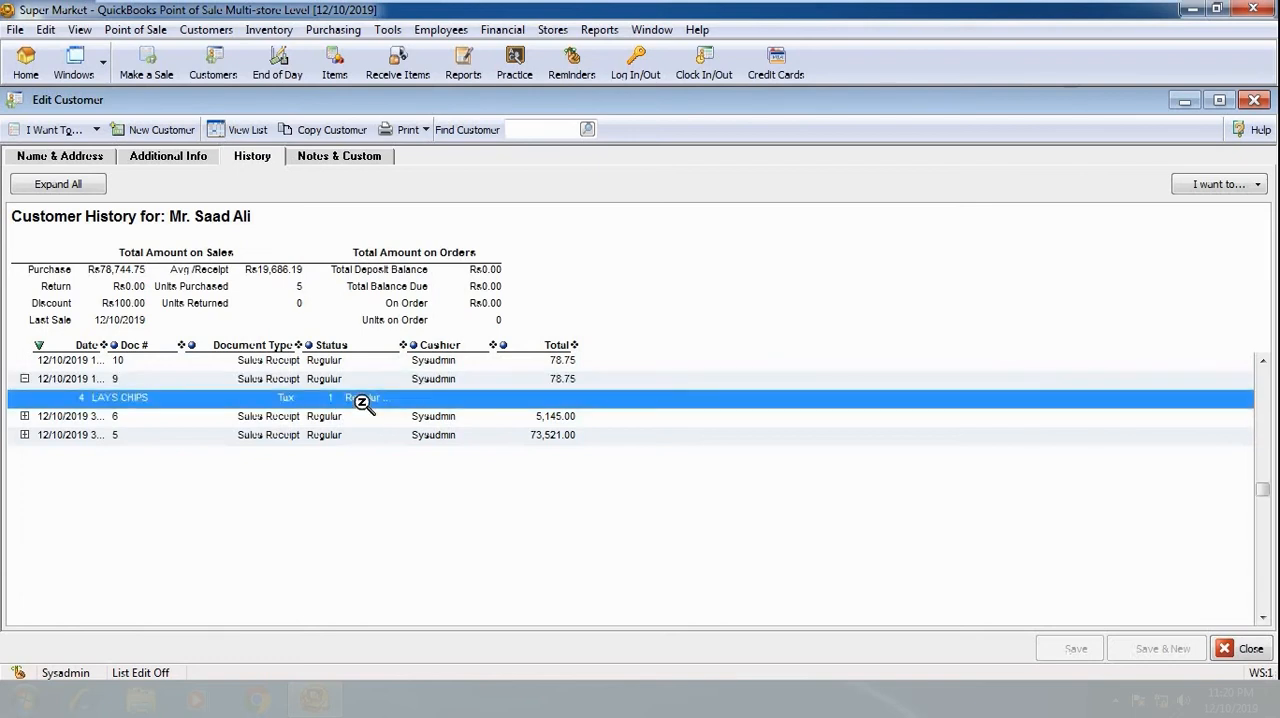
{"action": "left_click", "coordinate": [421, 363]}
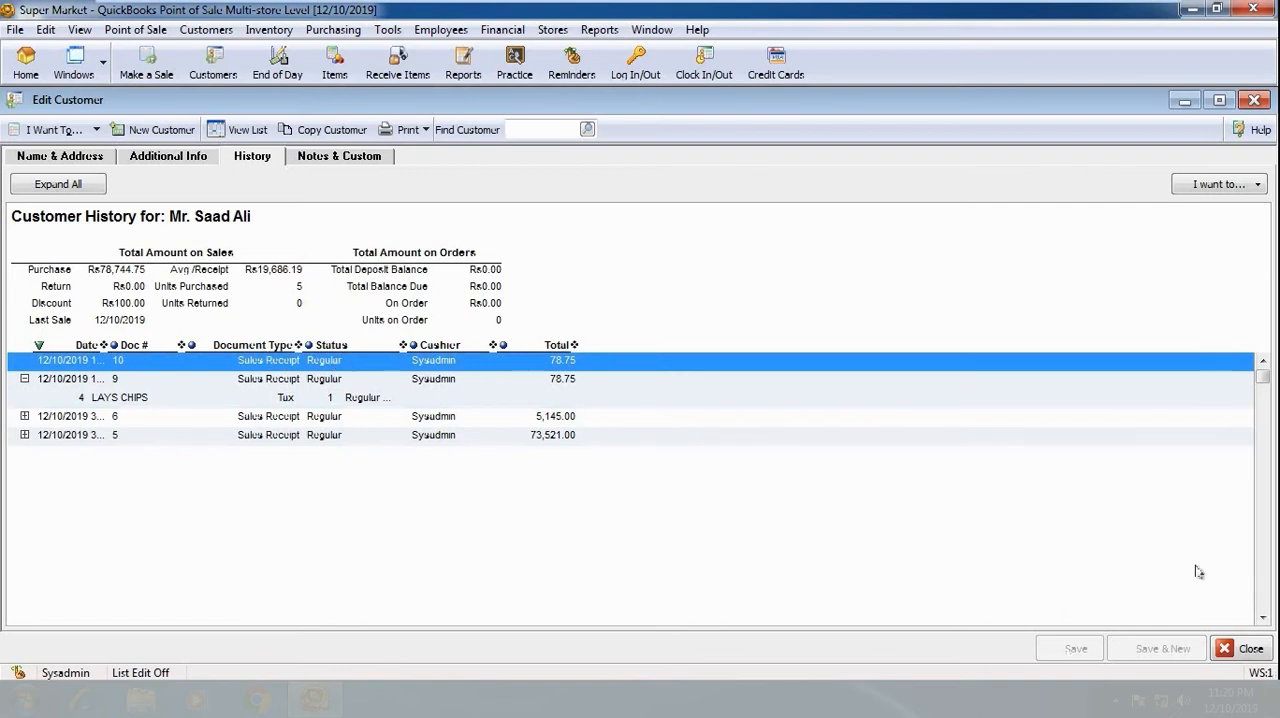
{"action": "left_click", "coordinate": [1243, 648]}
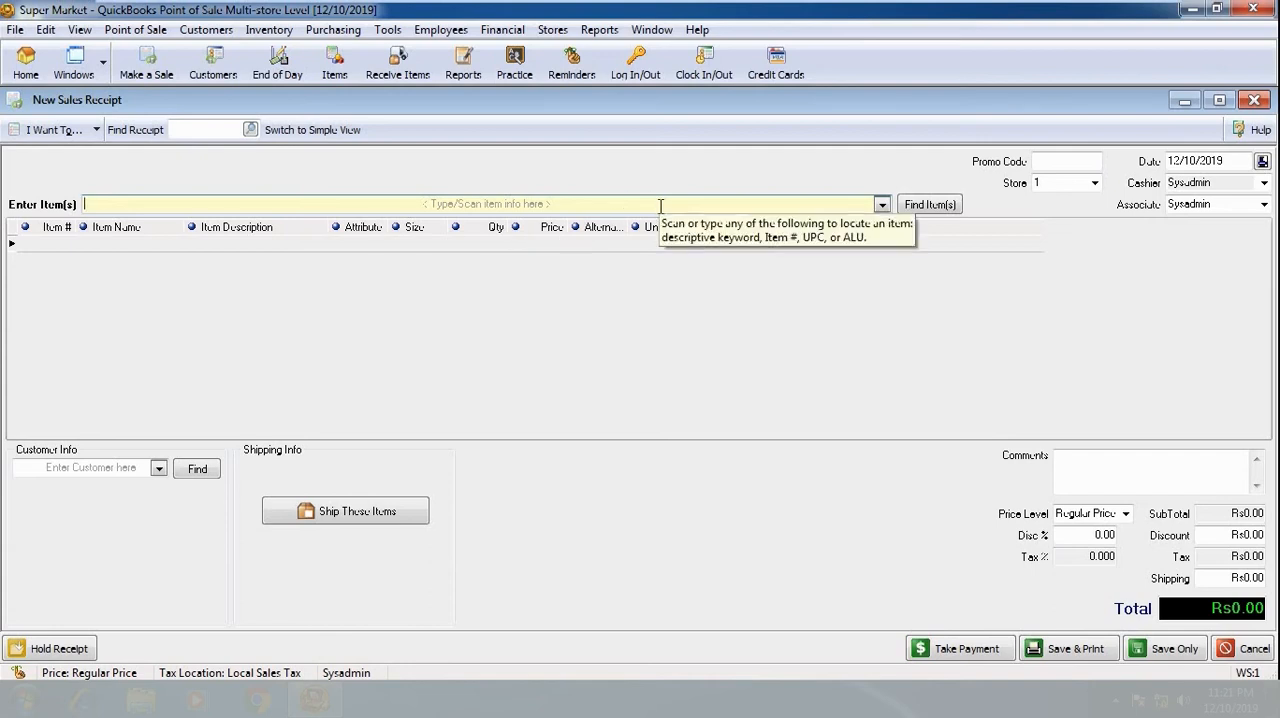
- Add a Gift Certificate worth Rs5,000.00 to a new sales receipt and enter its gift certificate number
{"action": "type", "text": "gif"}
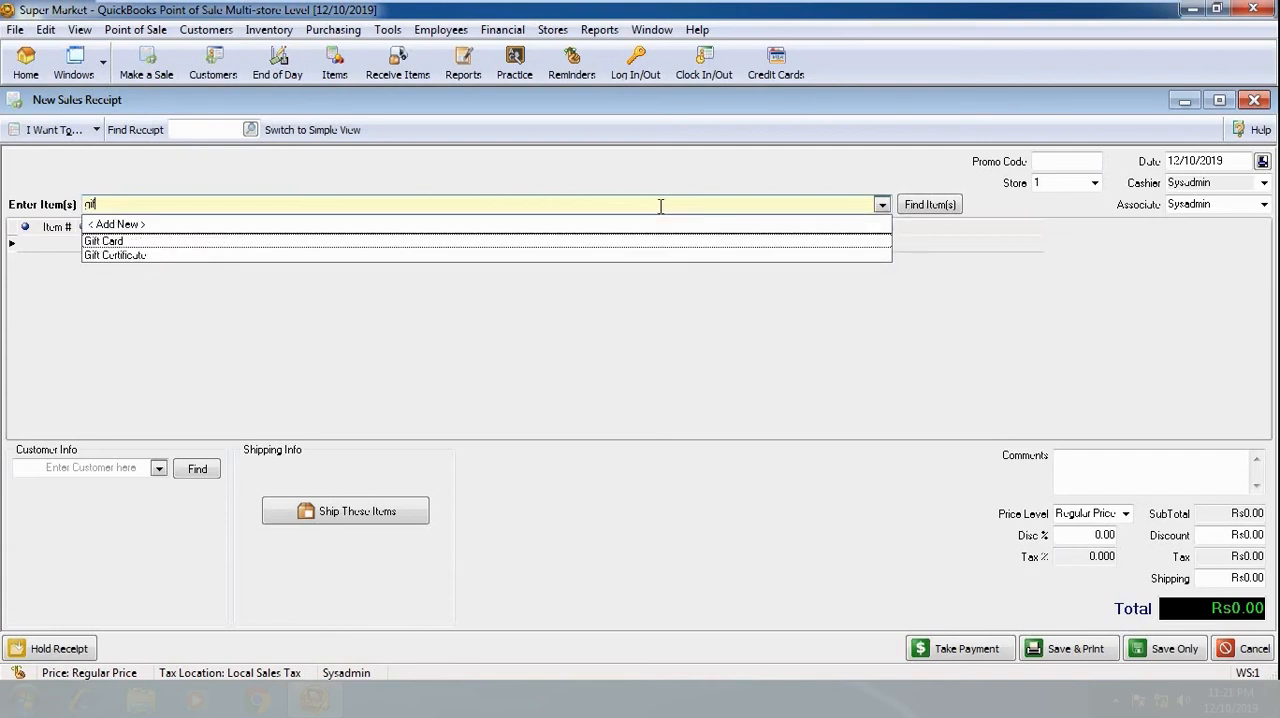
{"action": "left_click", "coordinate": [117, 256]}
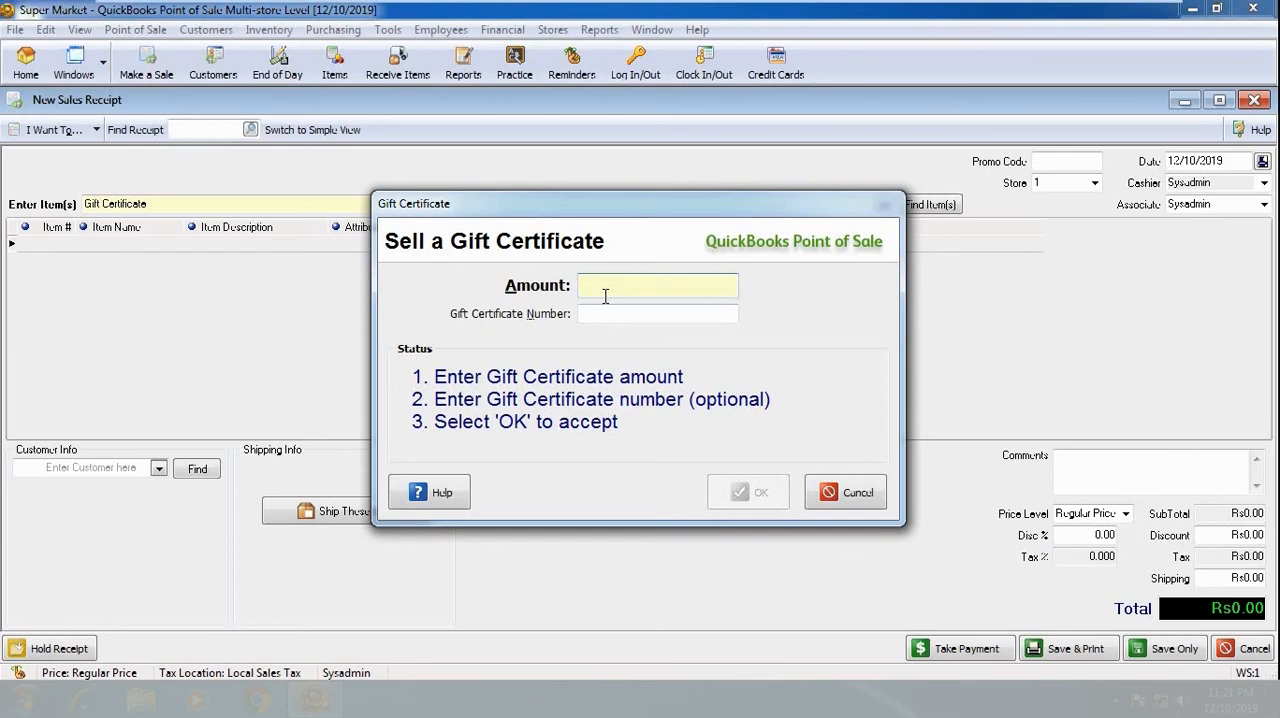
{"action": "type", "text": "5000"}
{"action": "key", "text": "Tab"}
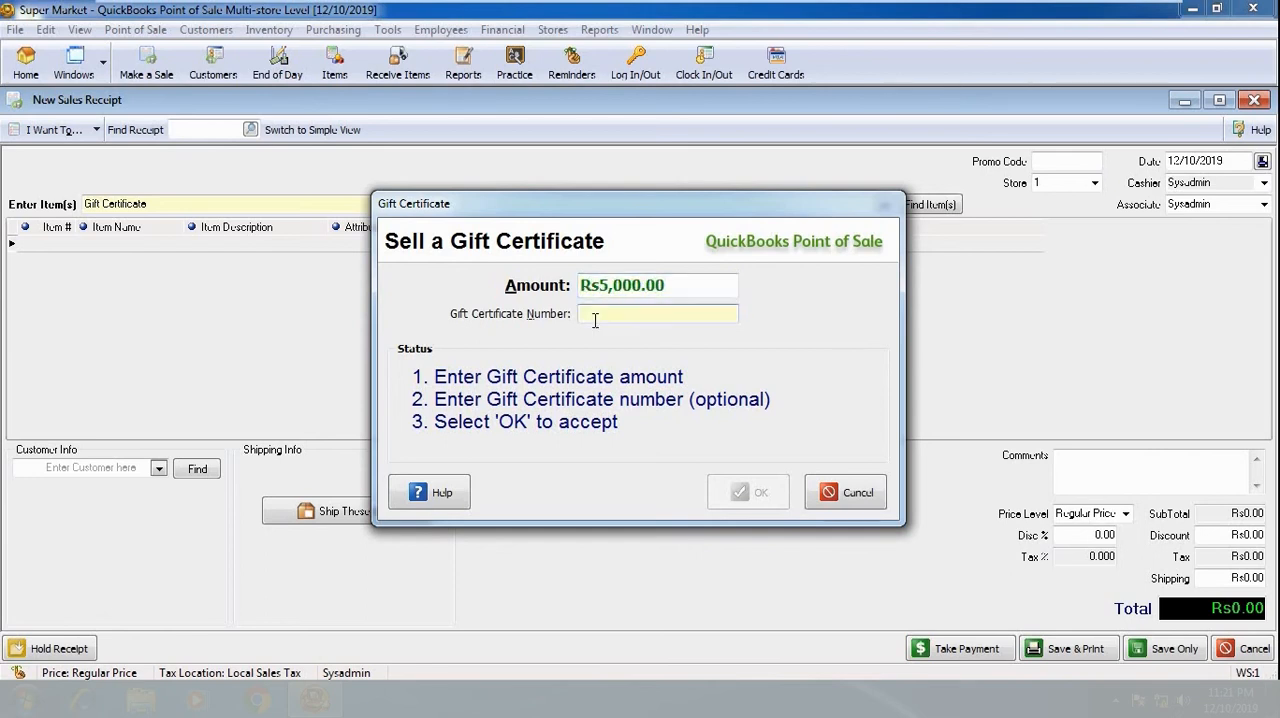
{"action": "type", "text": "789456123"}
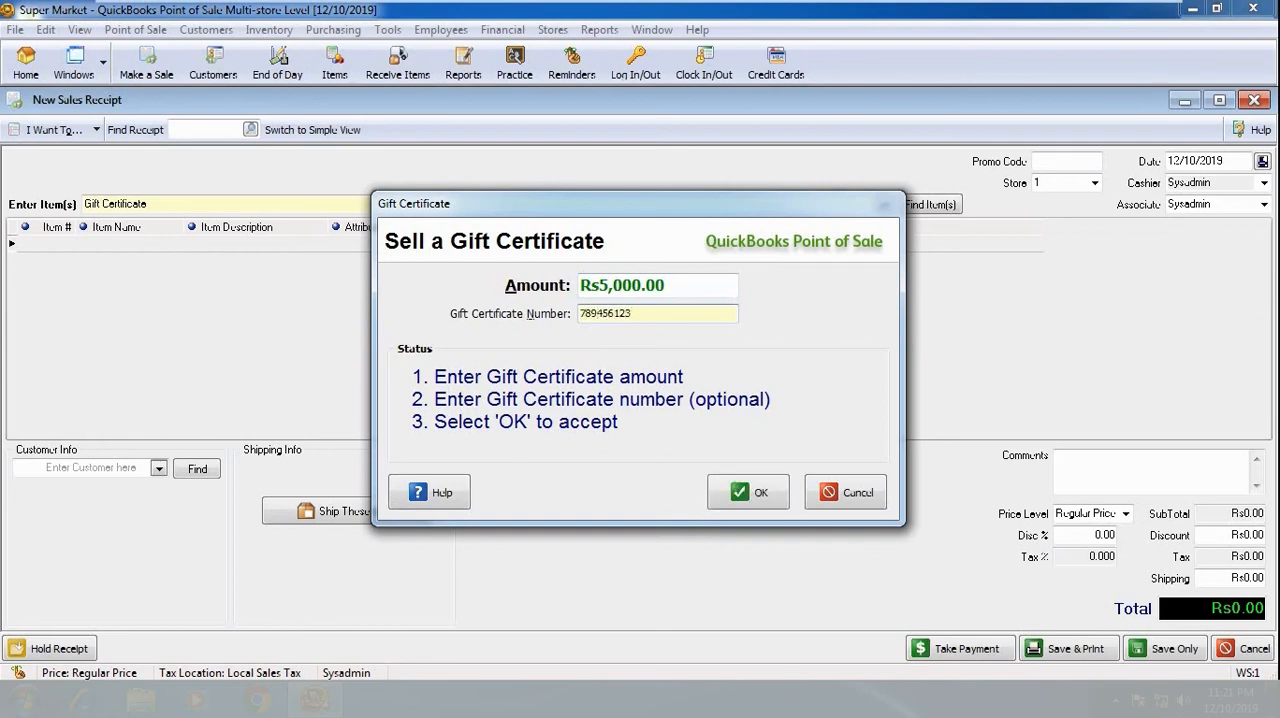
{"action": "left_click", "coordinate": [742, 495]}
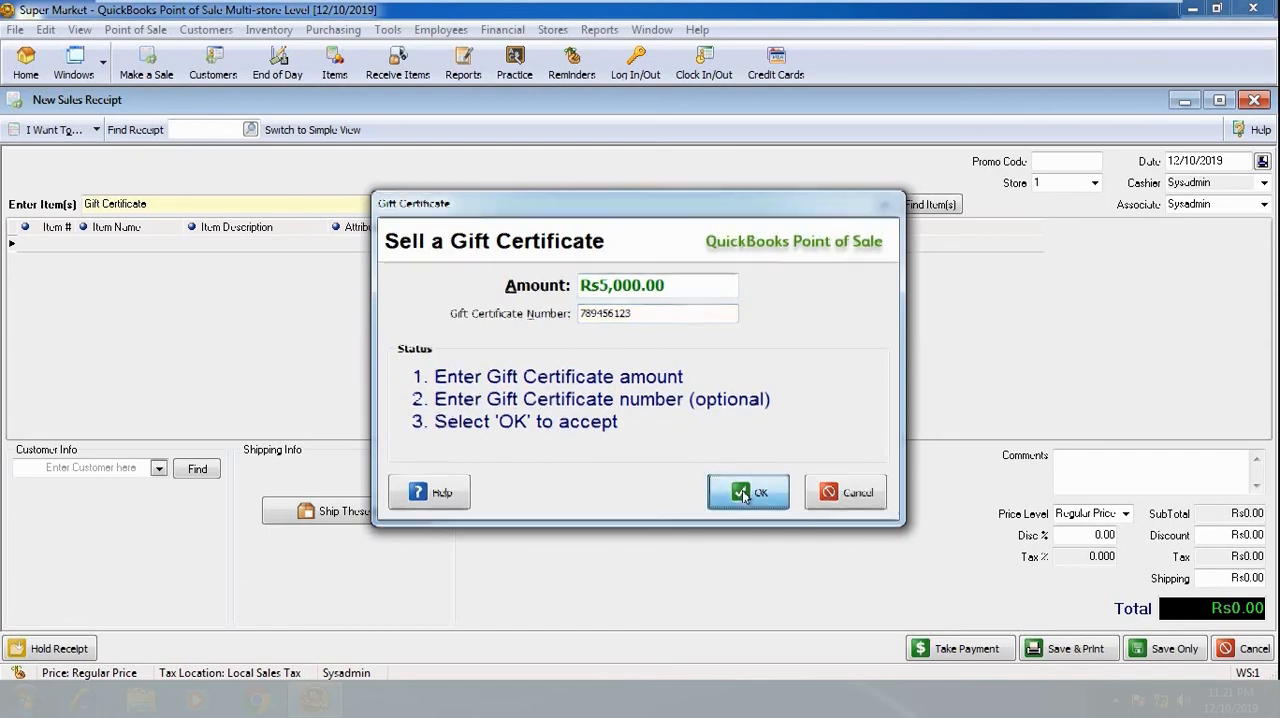
- Take the Rs5,000.00 payment for the gift certificate in cash and save the receipt without printing
{"action": "left_click", "coordinate": [946, 650]}
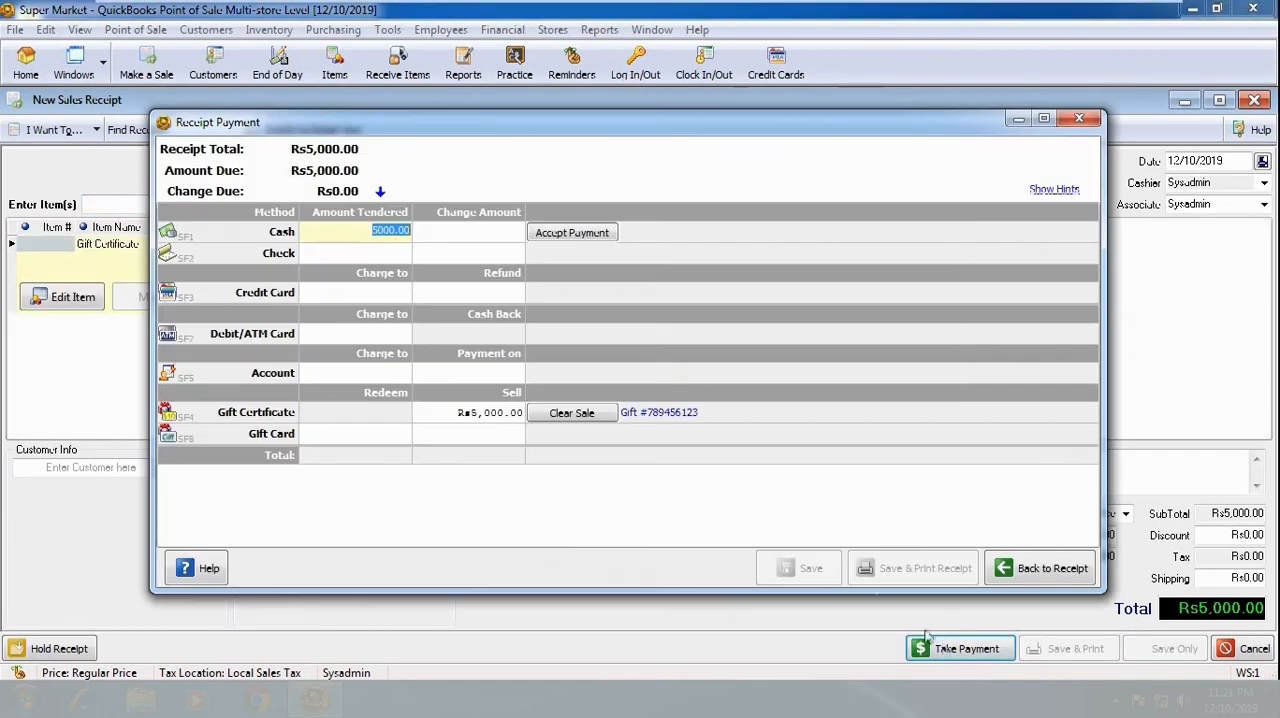
{"action": "left_click", "coordinate": [569, 236]}
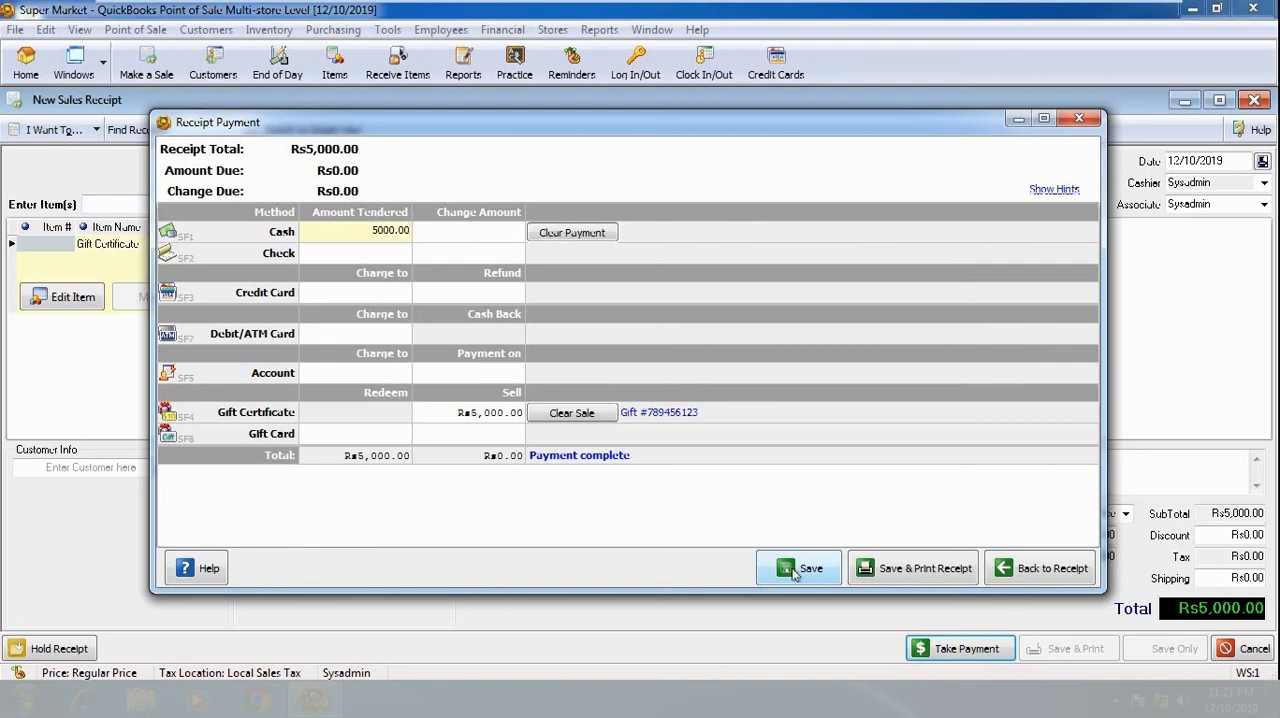
{"action": "left_click", "coordinate": [795, 570]}
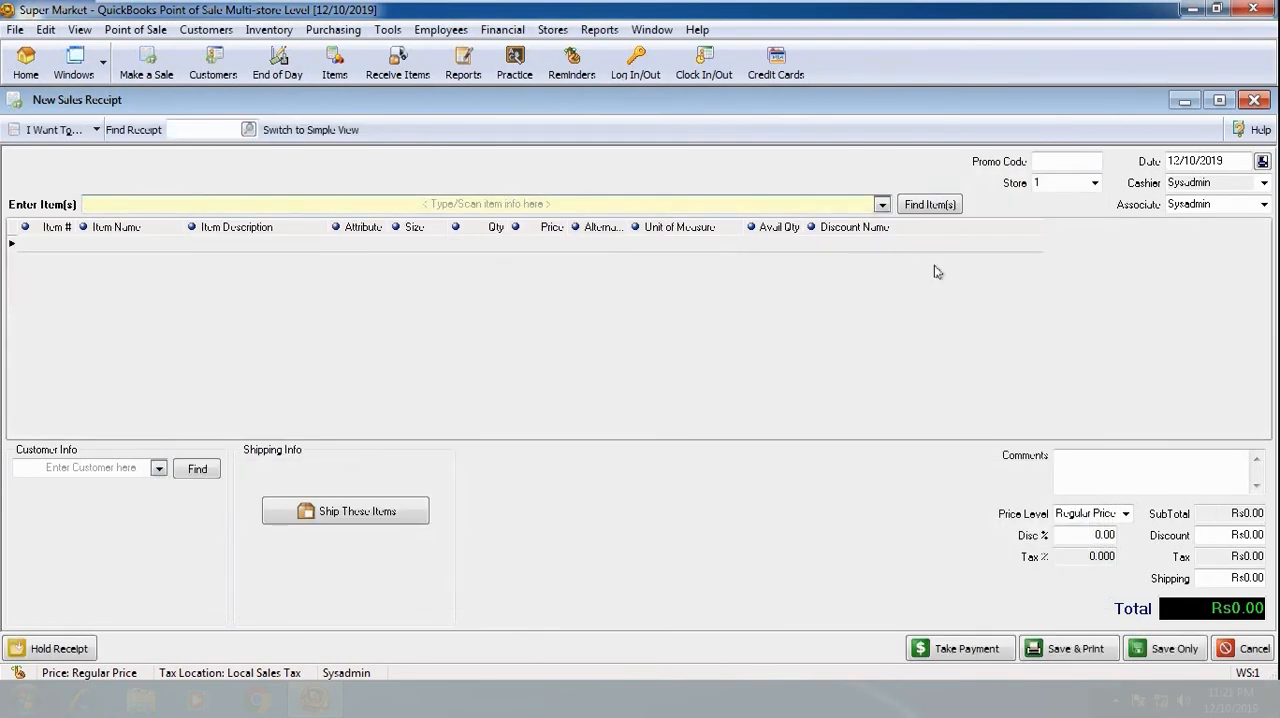
- Add one LAYS CHIPS and one 400 ML HEAD & SHOULDER shampoo to the new sales receipt
{"action": "type", "text": "lay"}
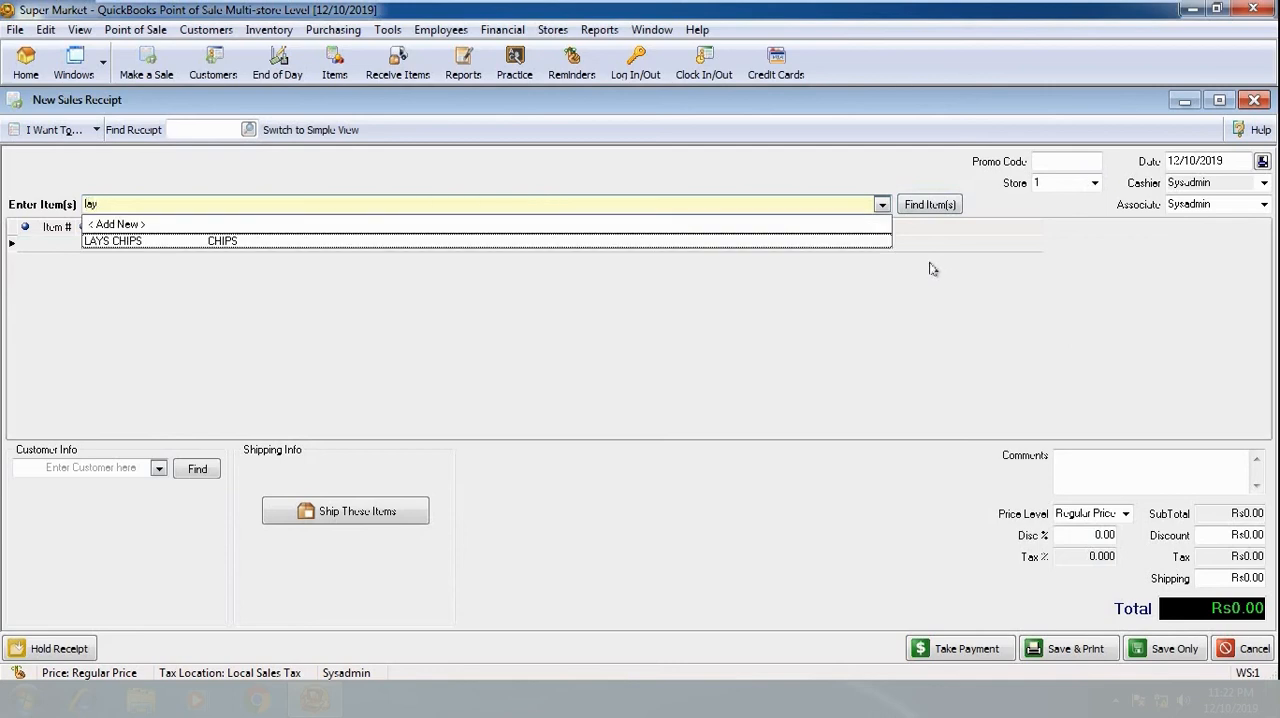
{"action": "left_click", "coordinate": [870, 242]}
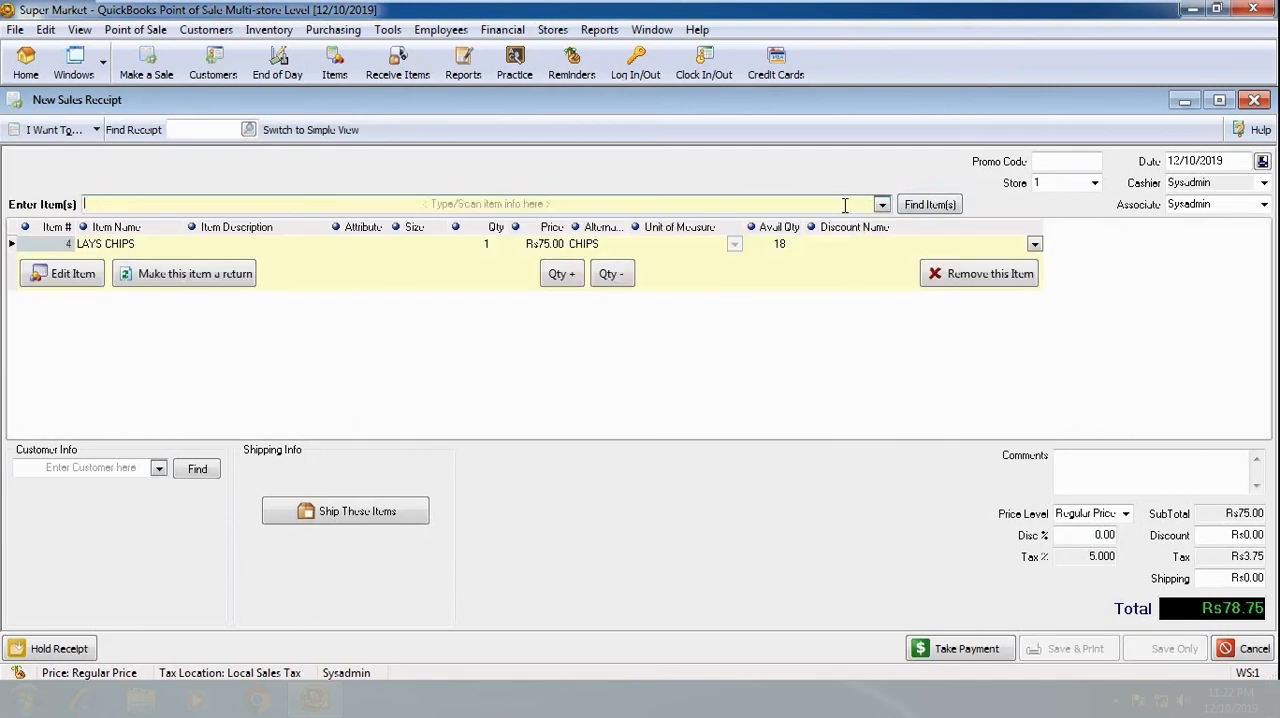
{"action": "type", "text": "he"}
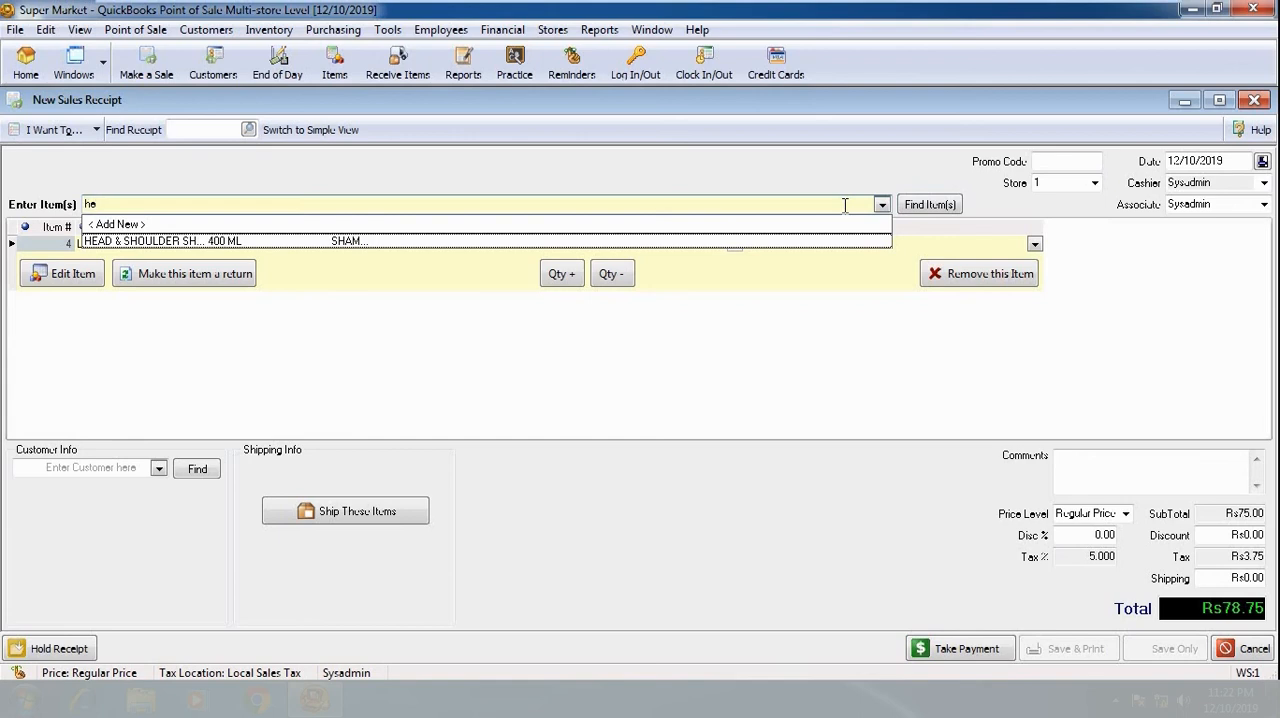
{"action": "left_click", "coordinate": [832, 241]}
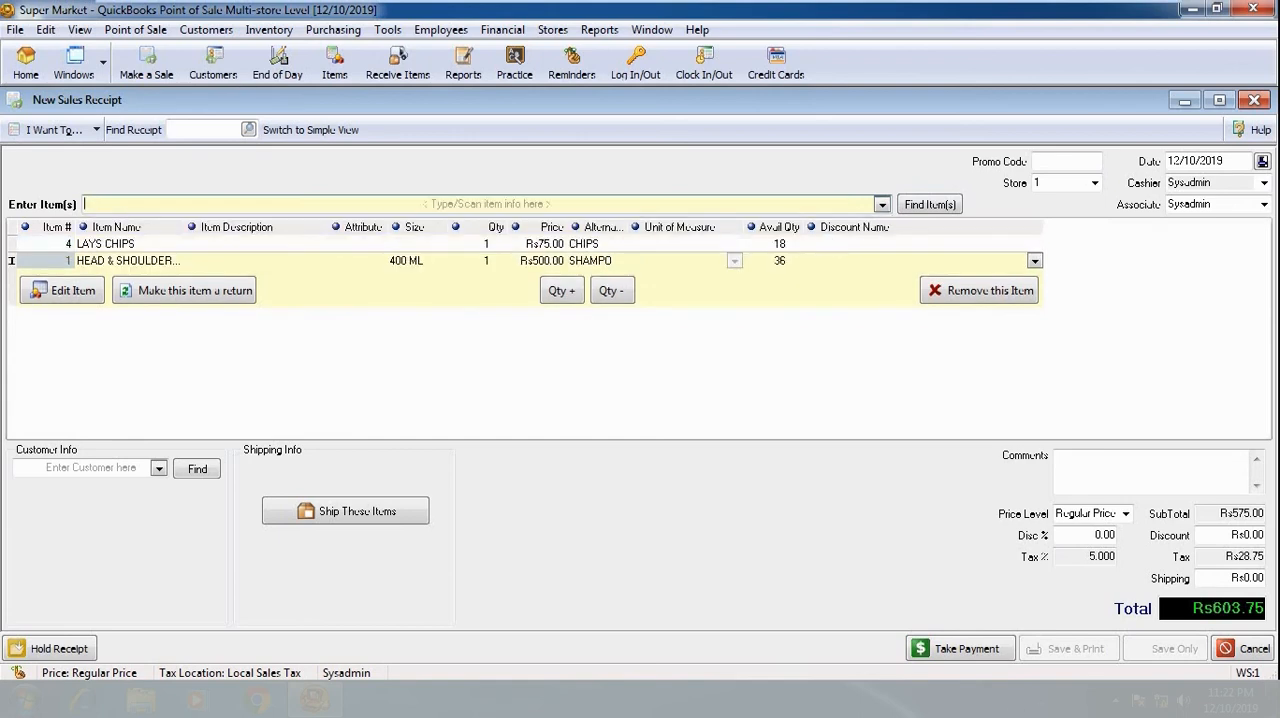
- Pay the Rs603.75 receipt by redeeming the gift certificate with its certificate number, and save it without printing
{"action": "left_click", "coordinate": [978, 646]}
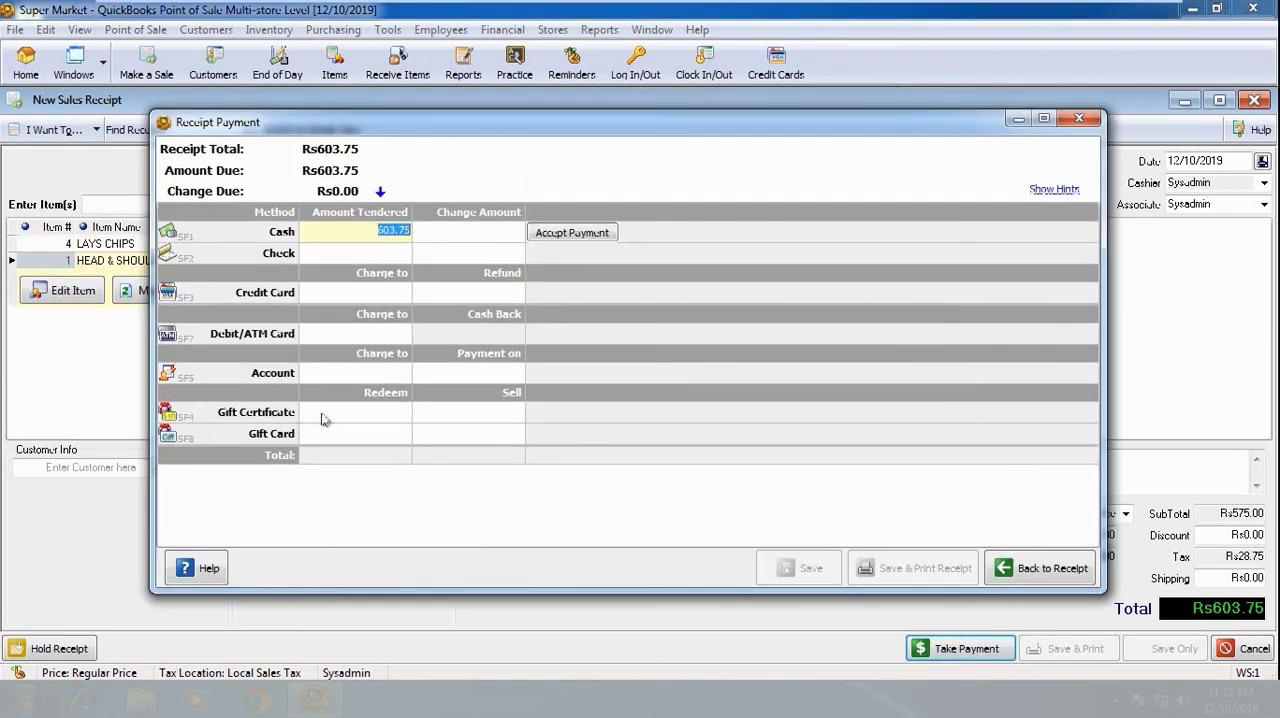
{"action": "left_click", "coordinate": [390, 414]}
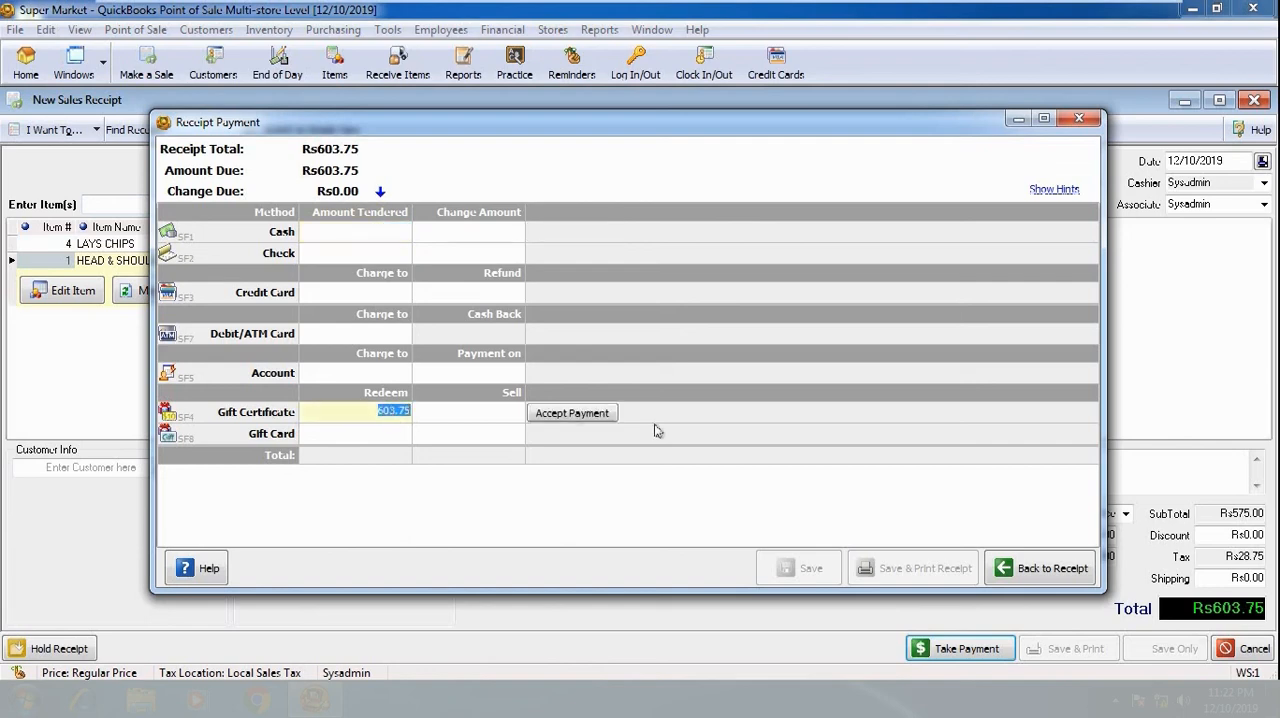
{"action": "left_click", "coordinate": [597, 415]}
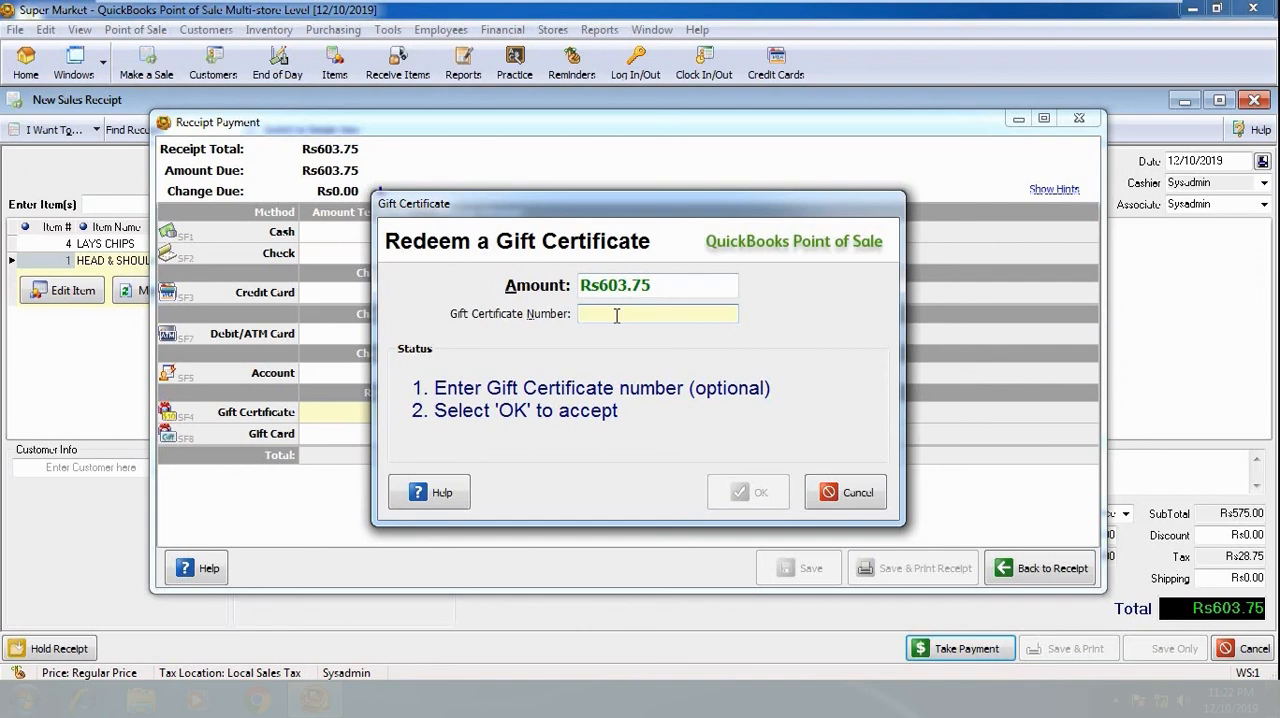
{"action": "left_click", "coordinate": [617, 315]}
{"action": "type", "text": "78"}
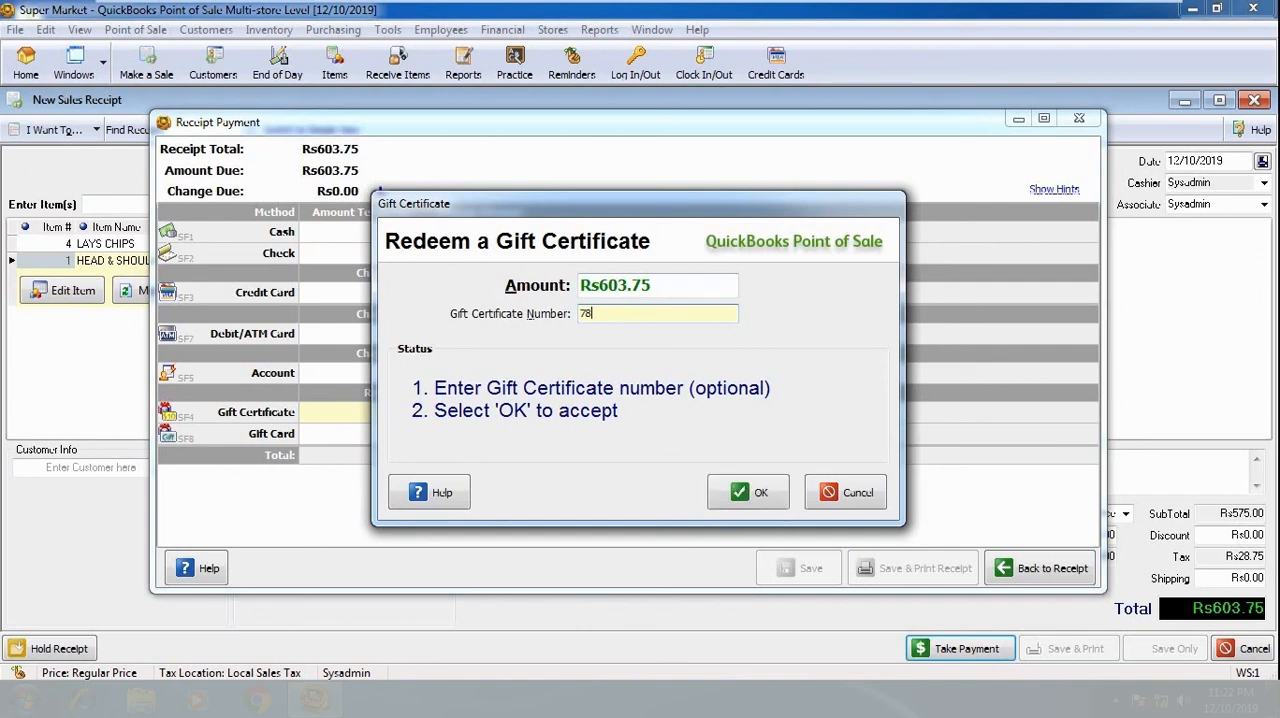
{"action": "type", "text": "9456123"}
{"action": "left_click", "coordinate": [752, 490]}
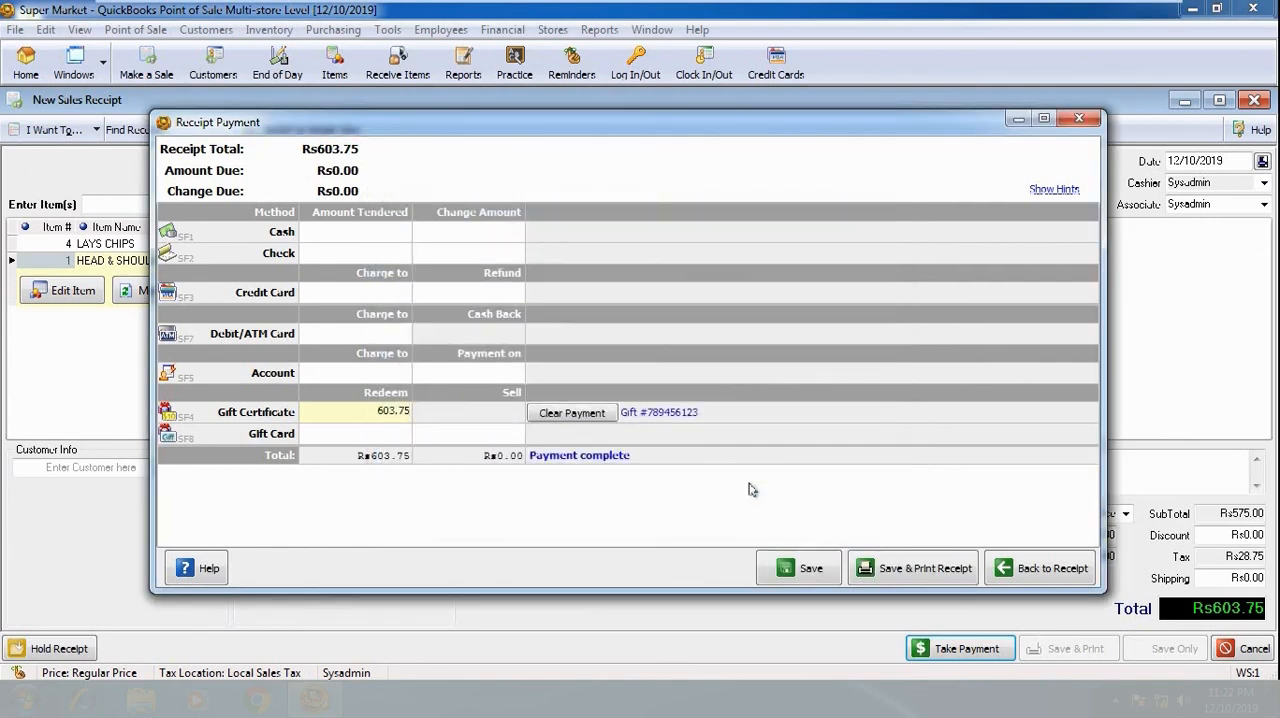
{"action": "left_click", "coordinate": [813, 567]}
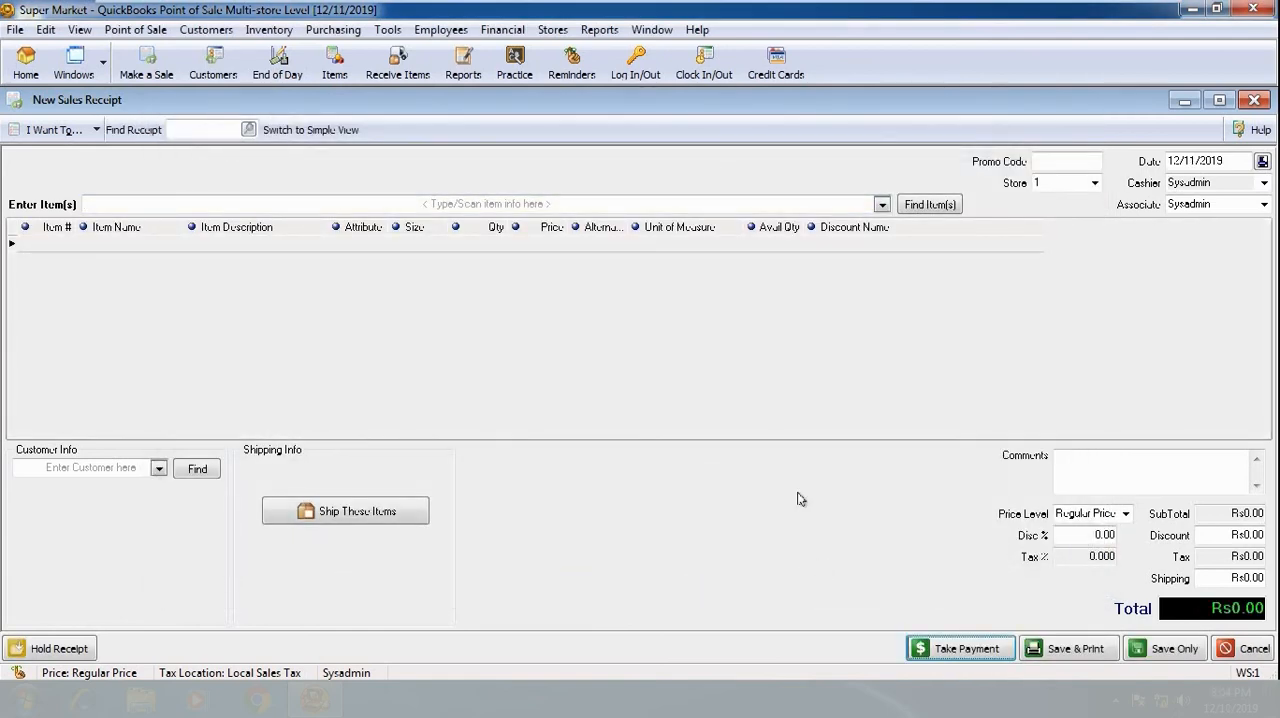
- View the gift card redemption option in the empty receipt's payment window and return to the receipt
{"action": "left_click", "coordinate": [925, 650]}
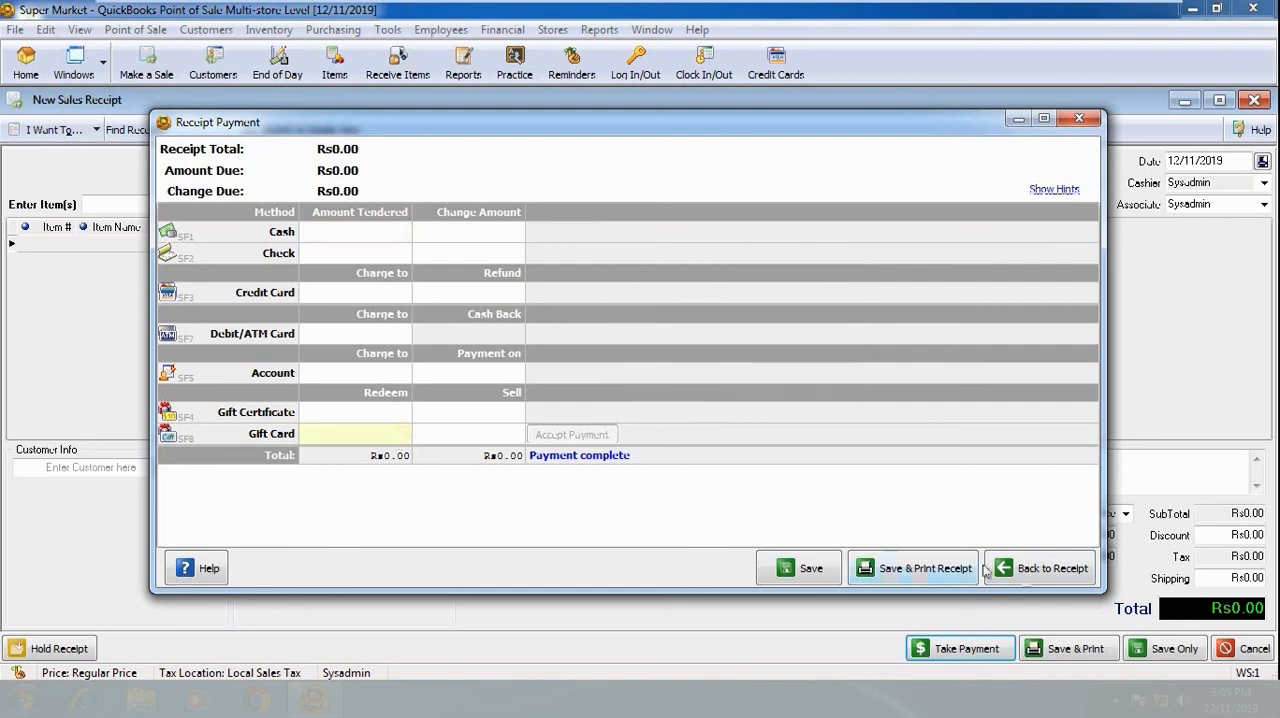
{"action": "left_click", "coordinate": [1025, 578]}
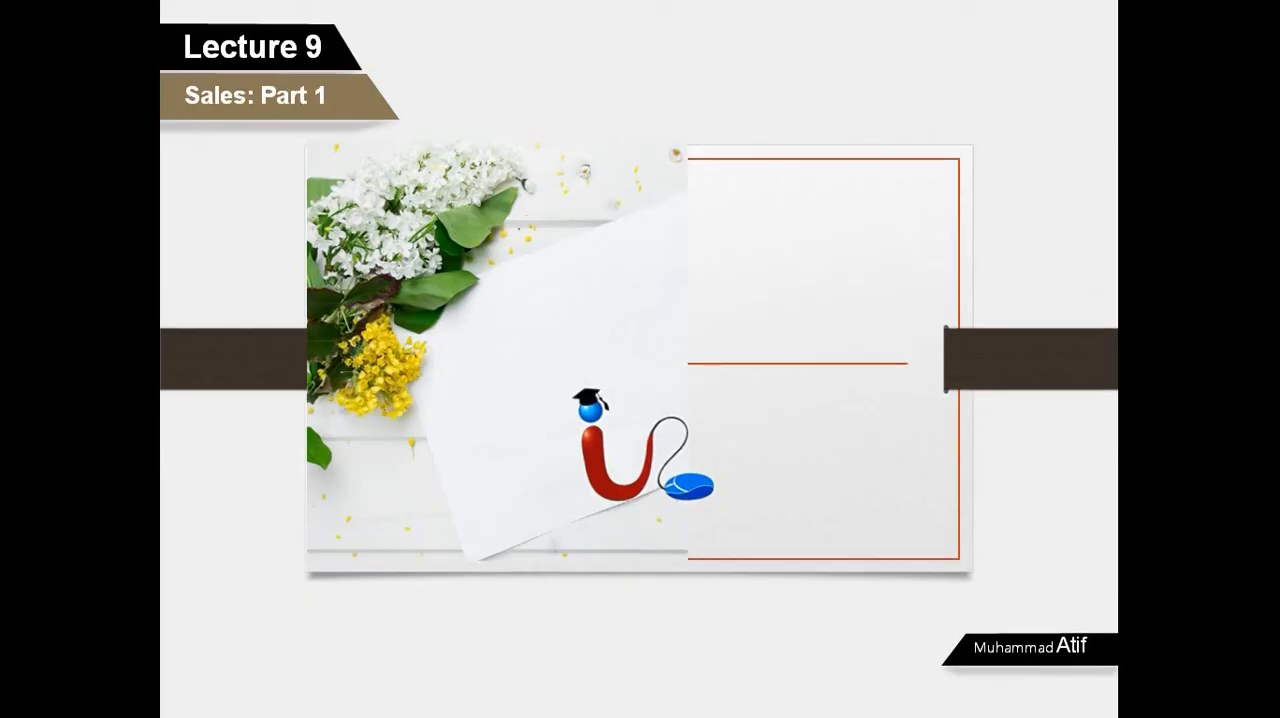